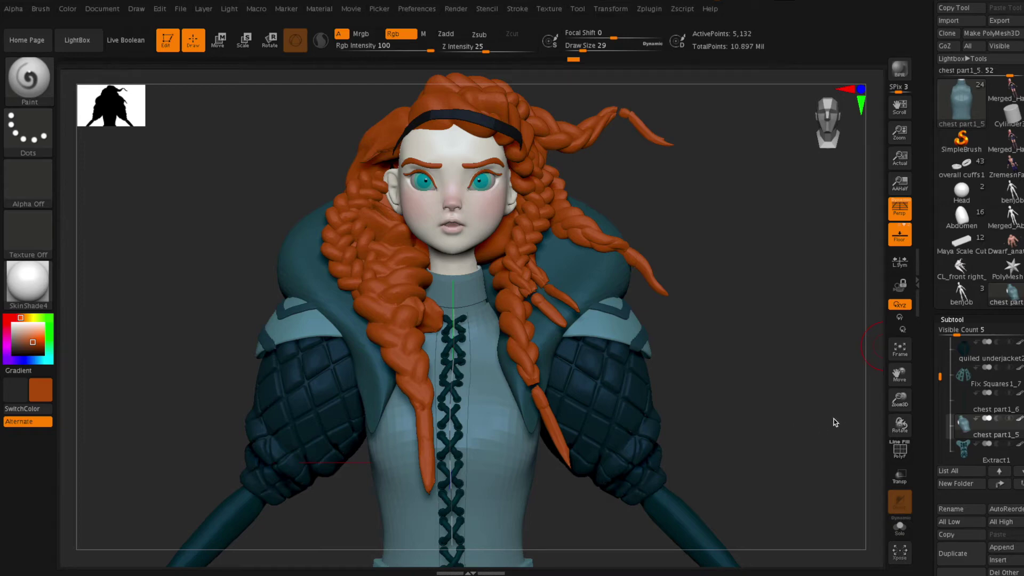
Hide and show the chest part1_5 subtool to identify which piece of the outfit it is
click(1006, 410)
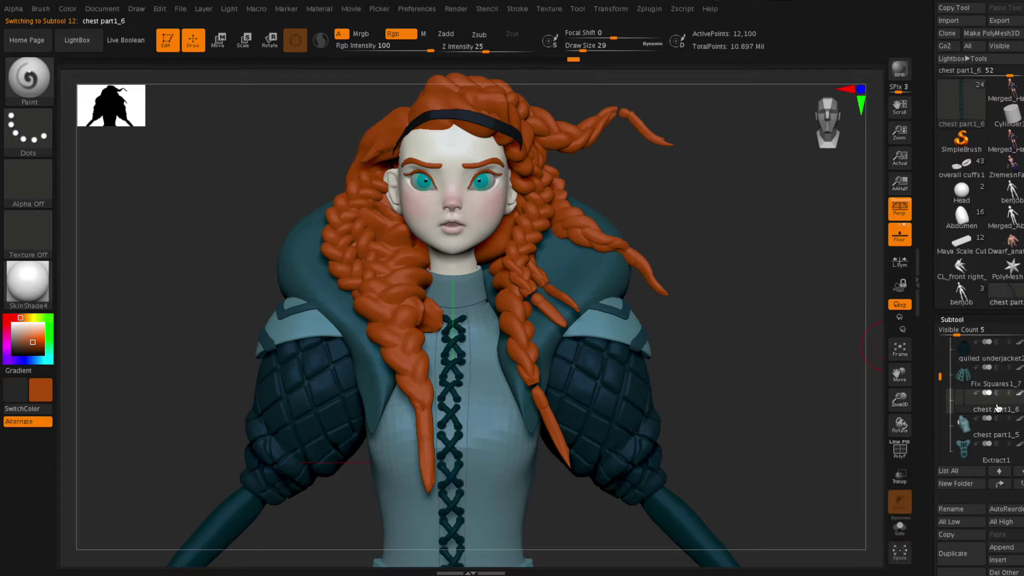
click(987, 418)
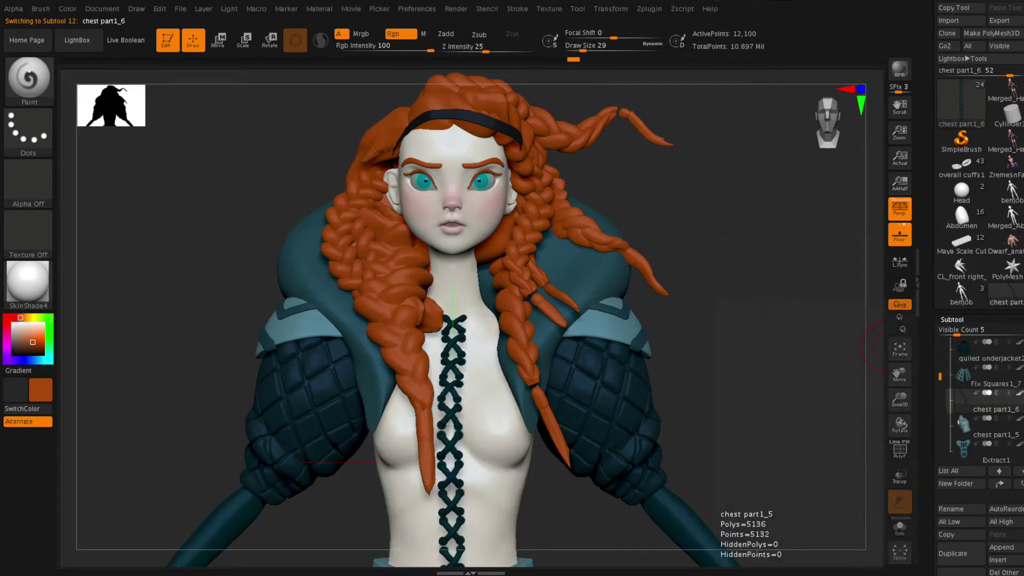
click(988, 418)
click(993, 430)
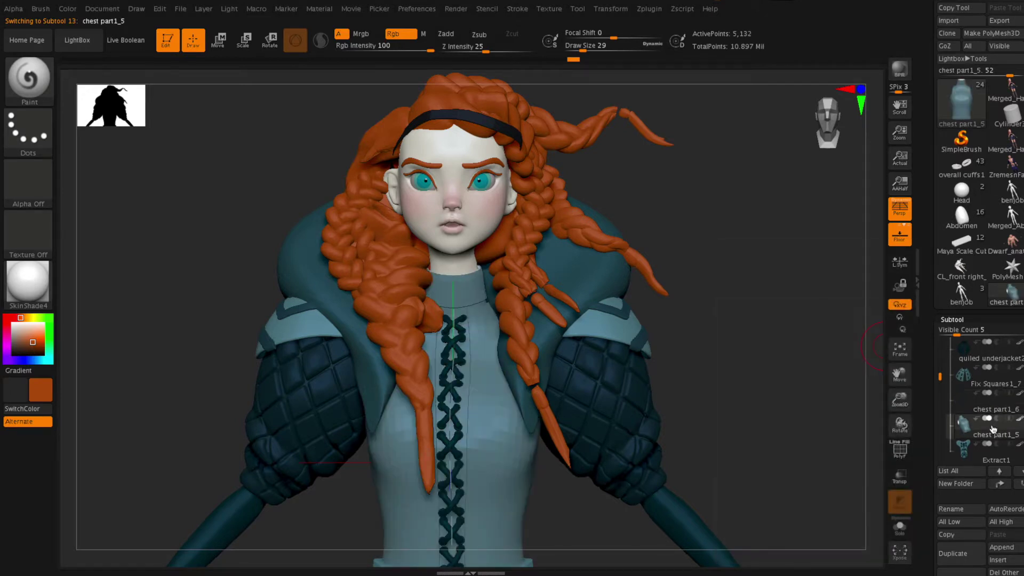
click(987, 404)
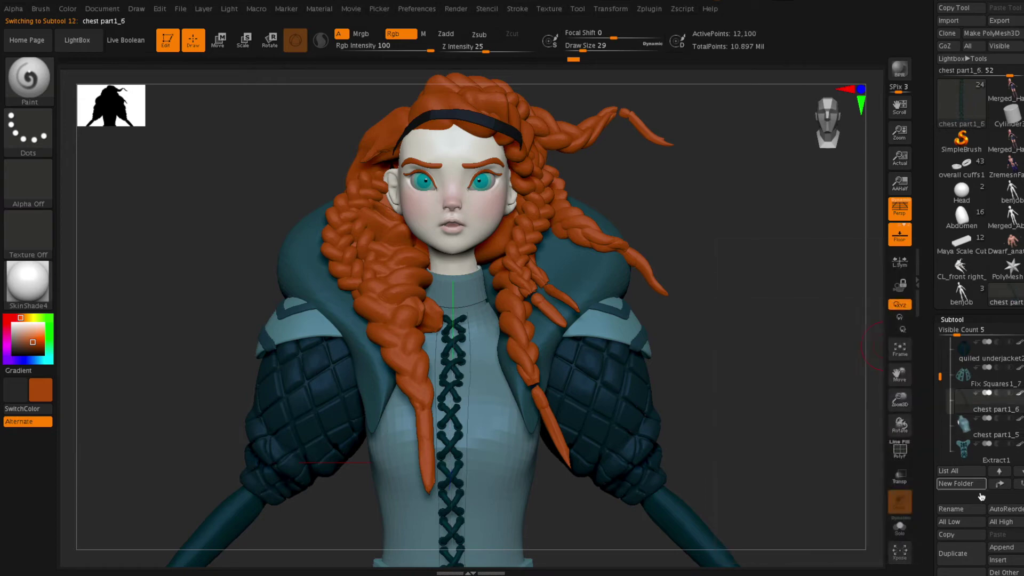
drag(930, 531, 924, 453)
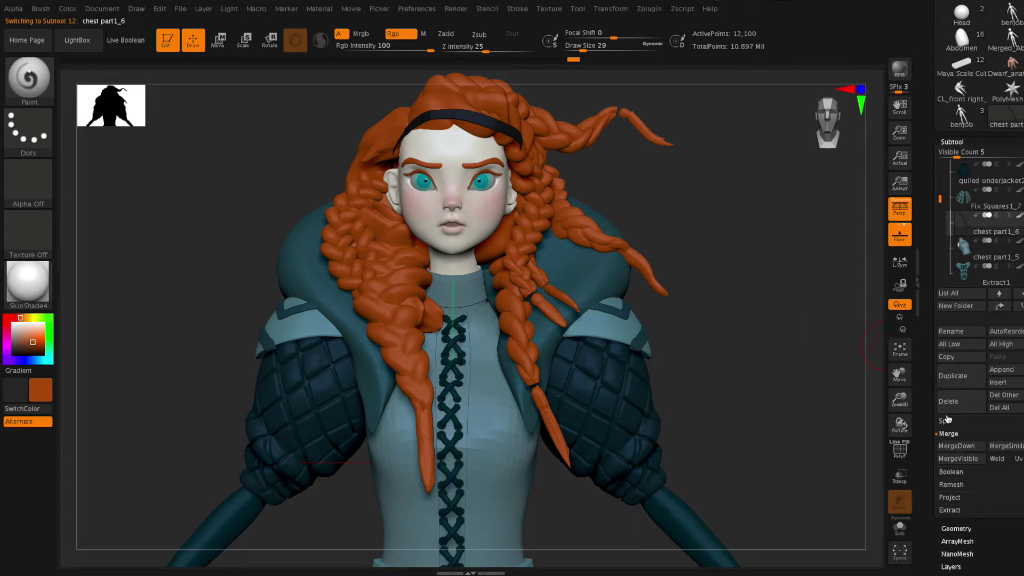
Subdivide the chest part1_5 subtool once and delete its lower subdivision level
click(981, 252)
drag(938, 286, 928, 206)
click(959, 269)
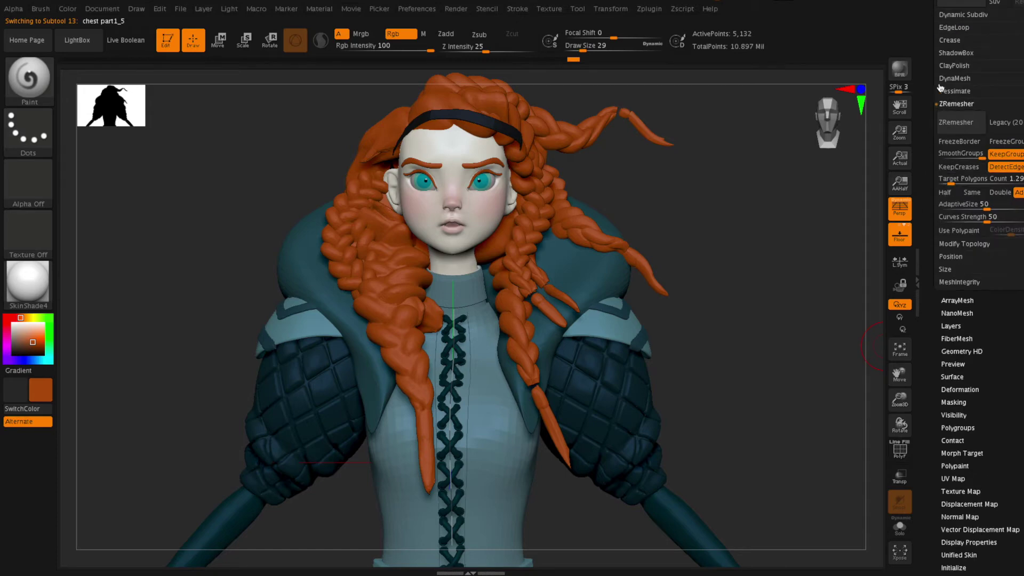
scroll(934, 112, up, 5)
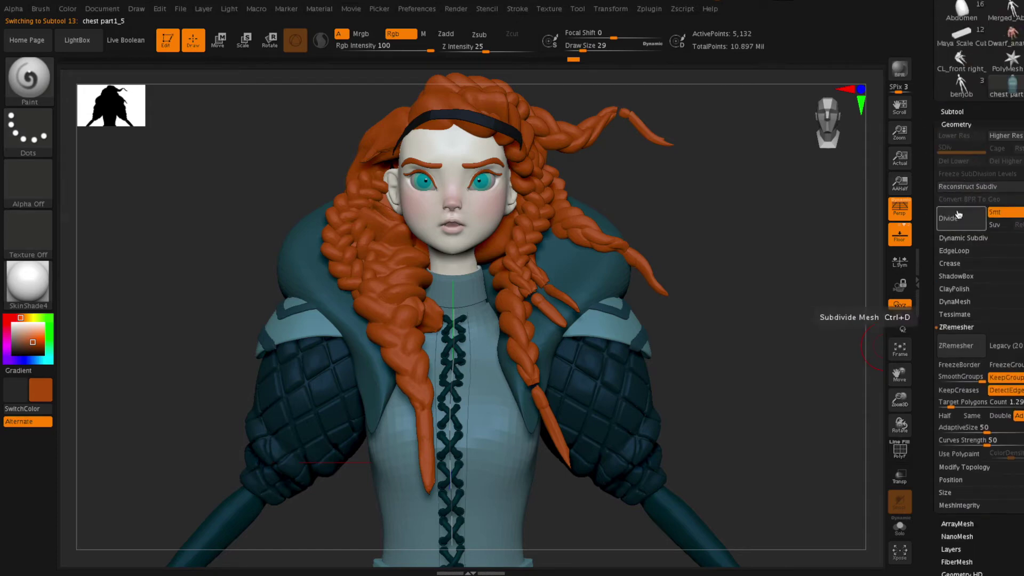
click(958, 219)
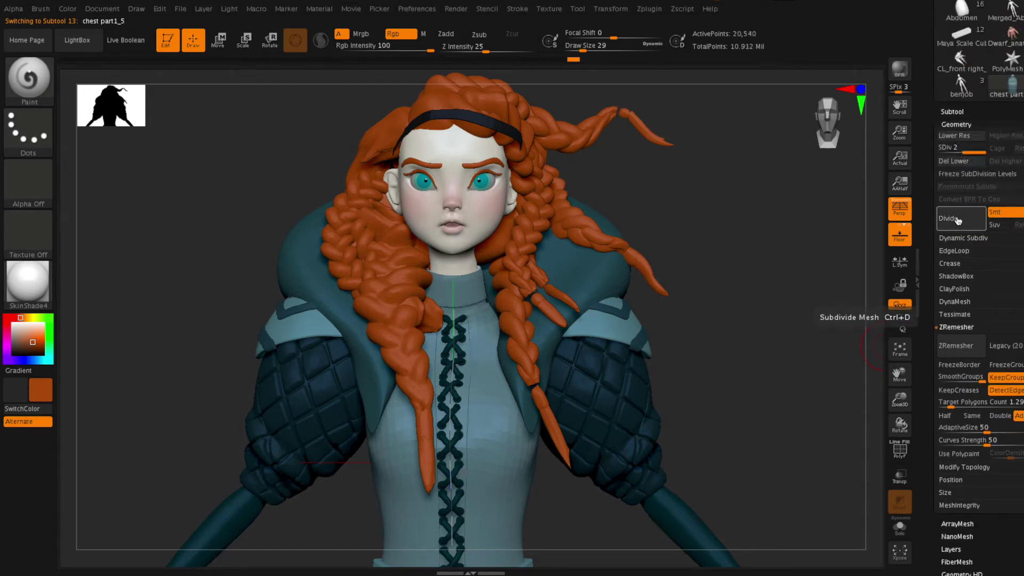
click(959, 162)
click(956, 125)
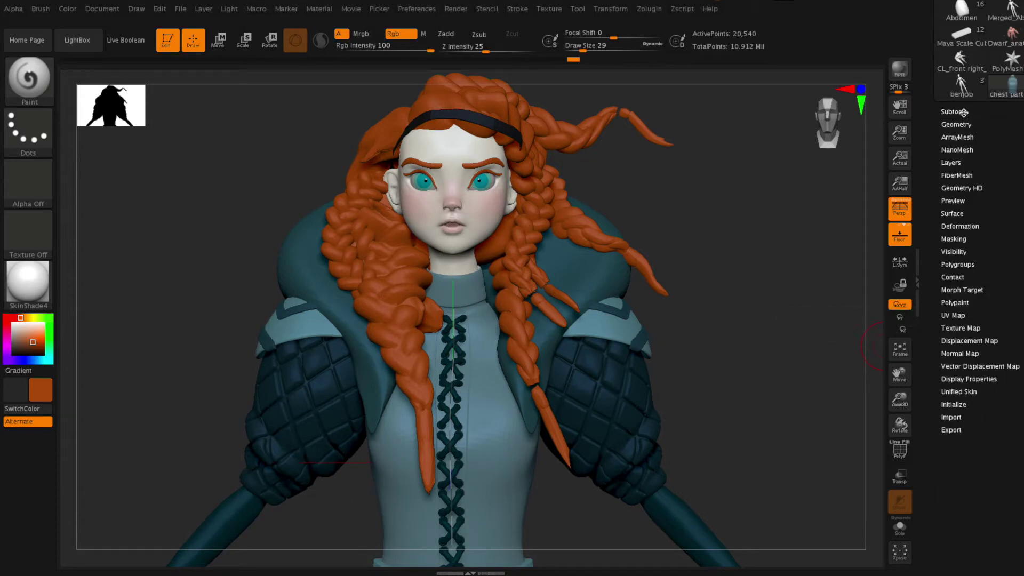
click(960, 111)
Enable the Symmetry and Polygroups unwrap options in UV Master for the chest piece
mouse_move(962, 226)
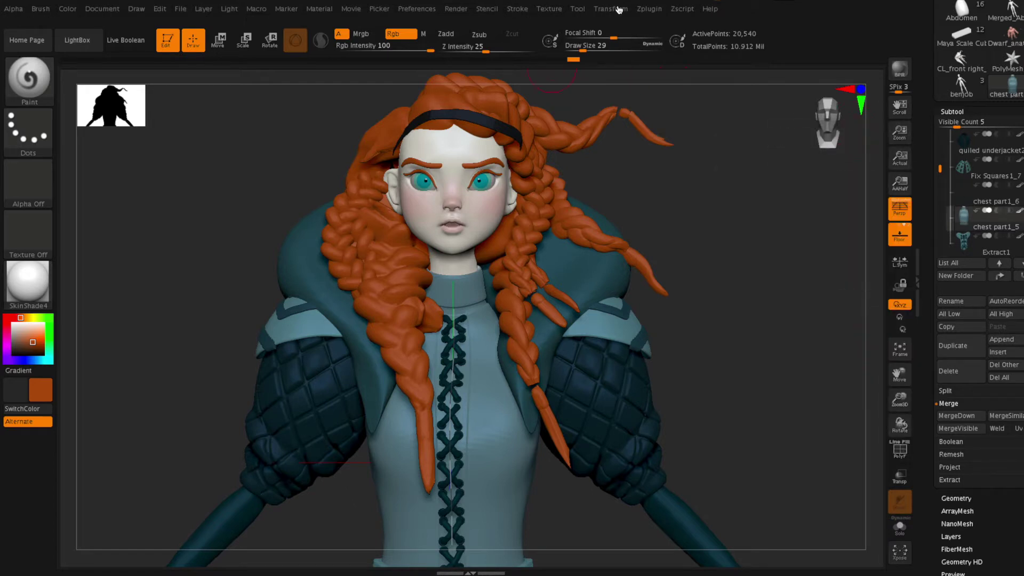
click(646, 10)
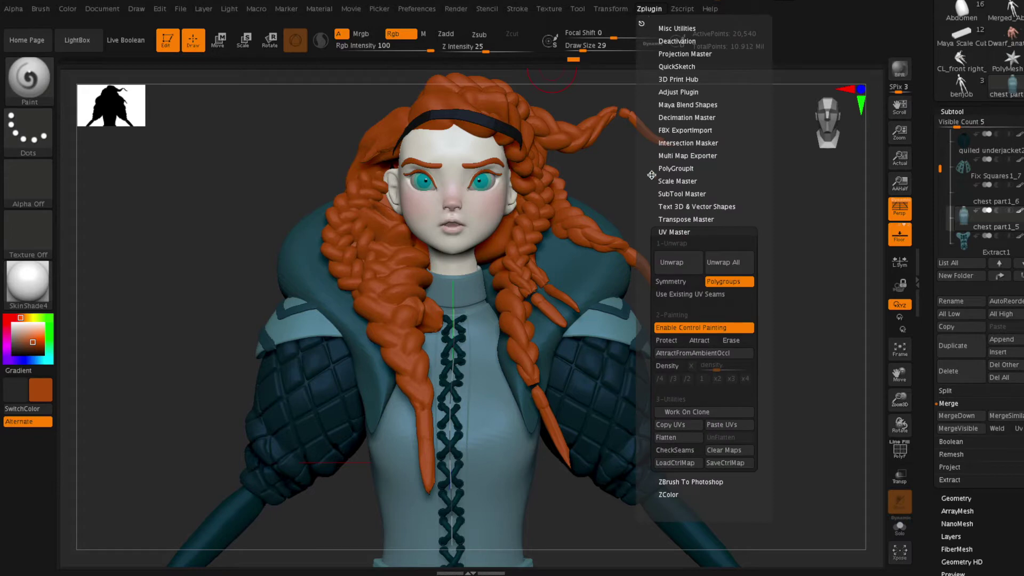
click(692, 231)
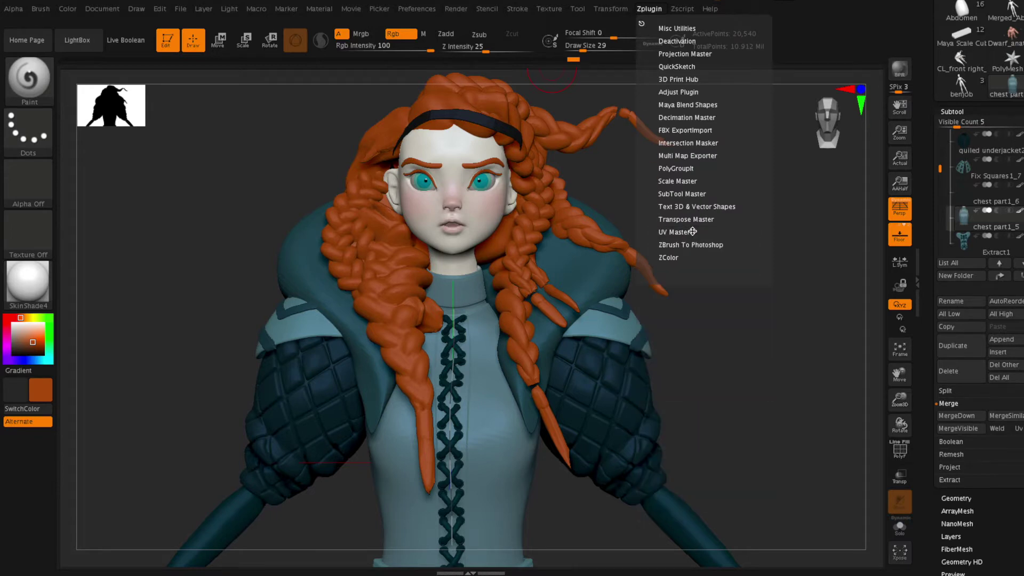
click(692, 231)
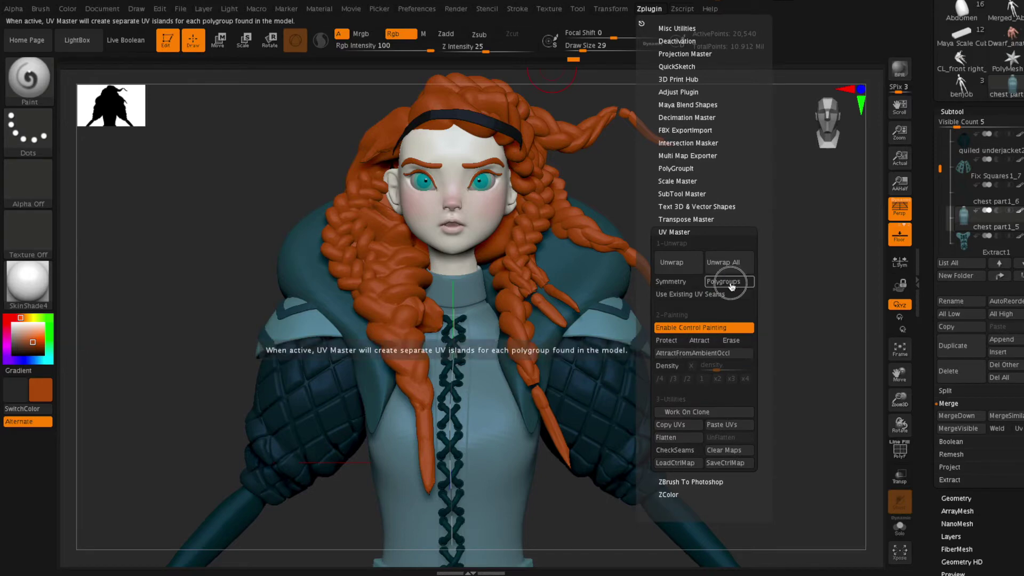
click(674, 284)
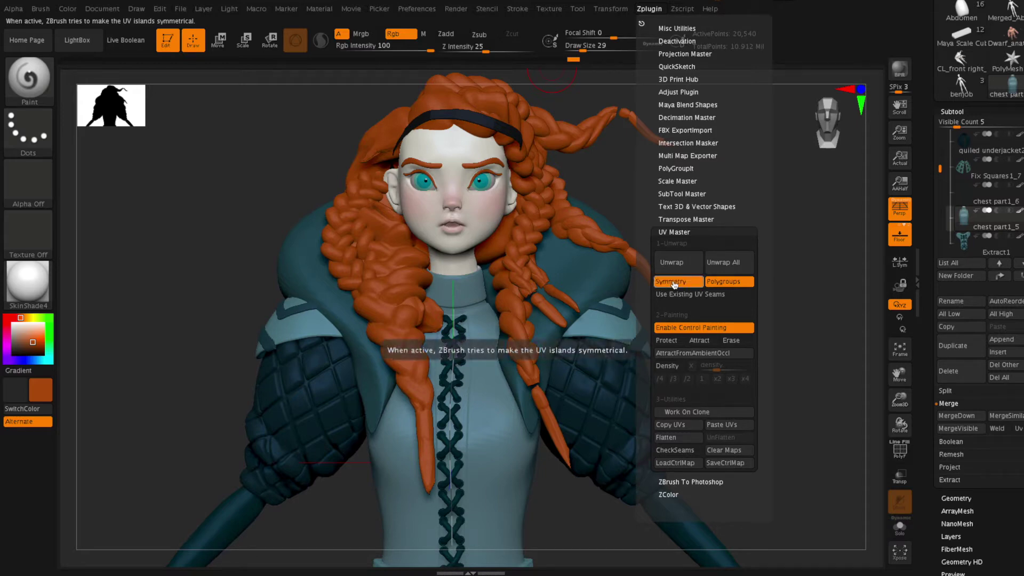
Create a UV Master work clone of chest part1_5 and unwrap the clone
click(685, 412)
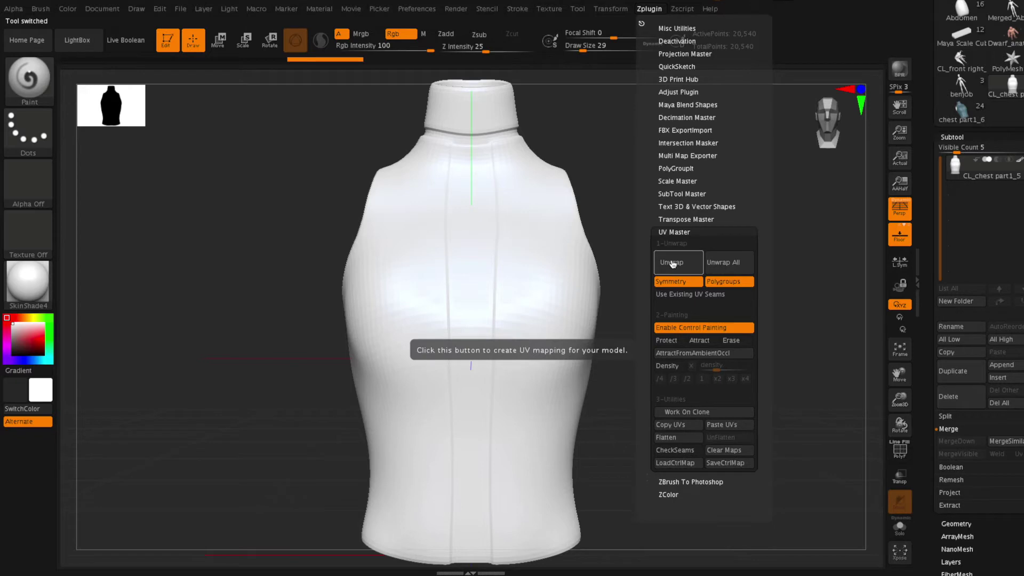
click(673, 262)
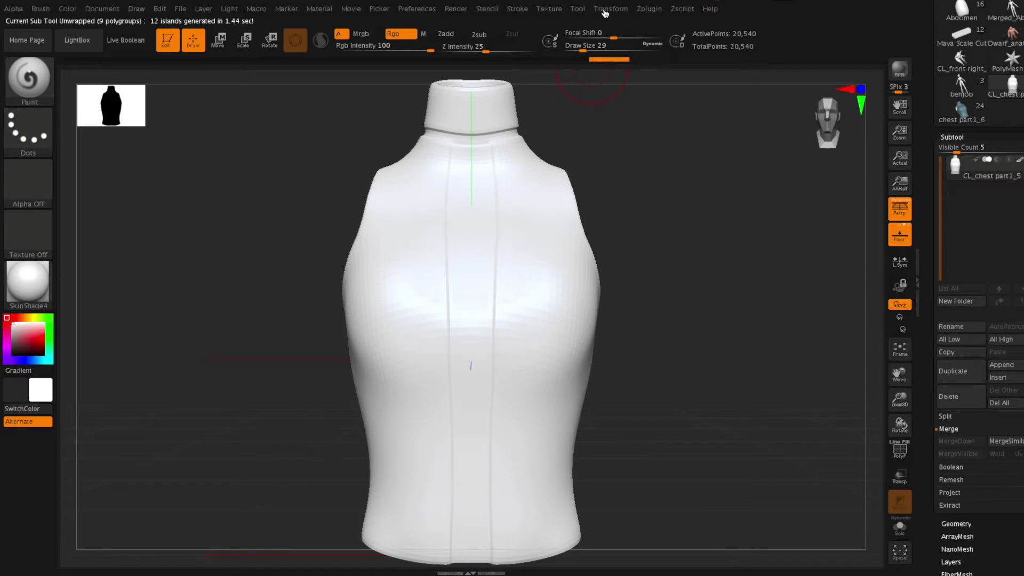
mouse_move(997, 177)
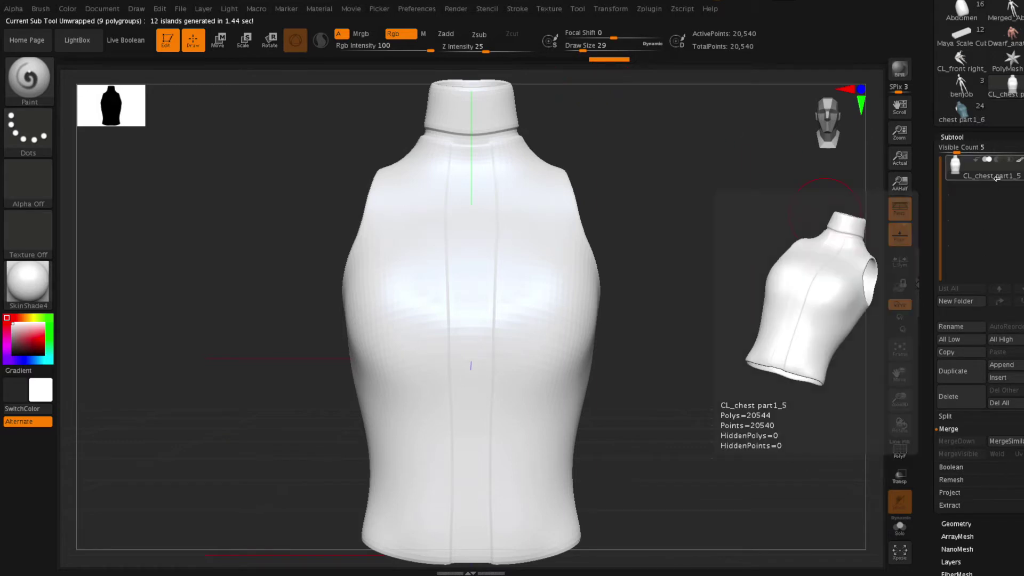
Inspect the clone's flattened UV layout and check its seams, restoring the normal model view
click(646, 9)
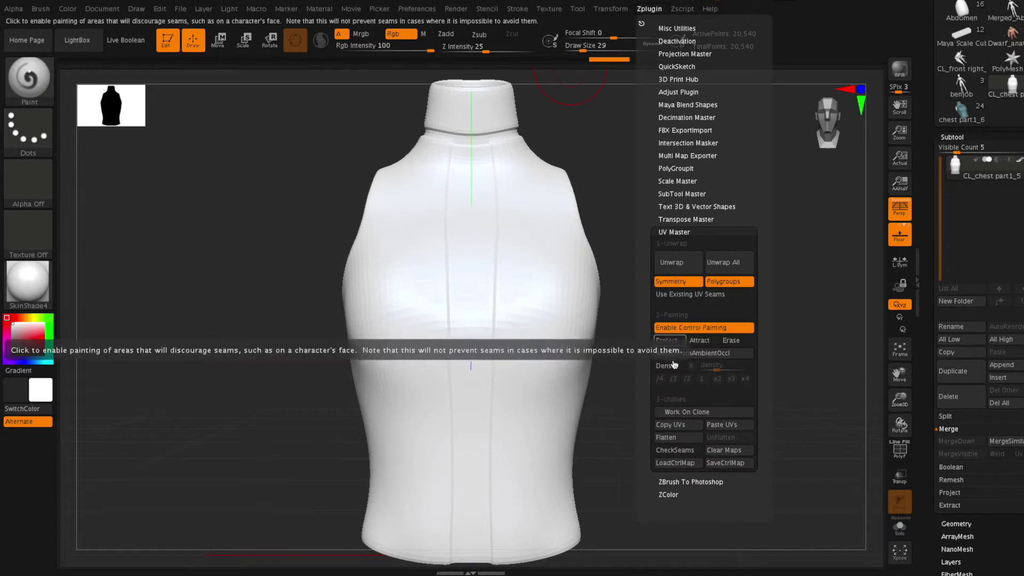
click(675, 439)
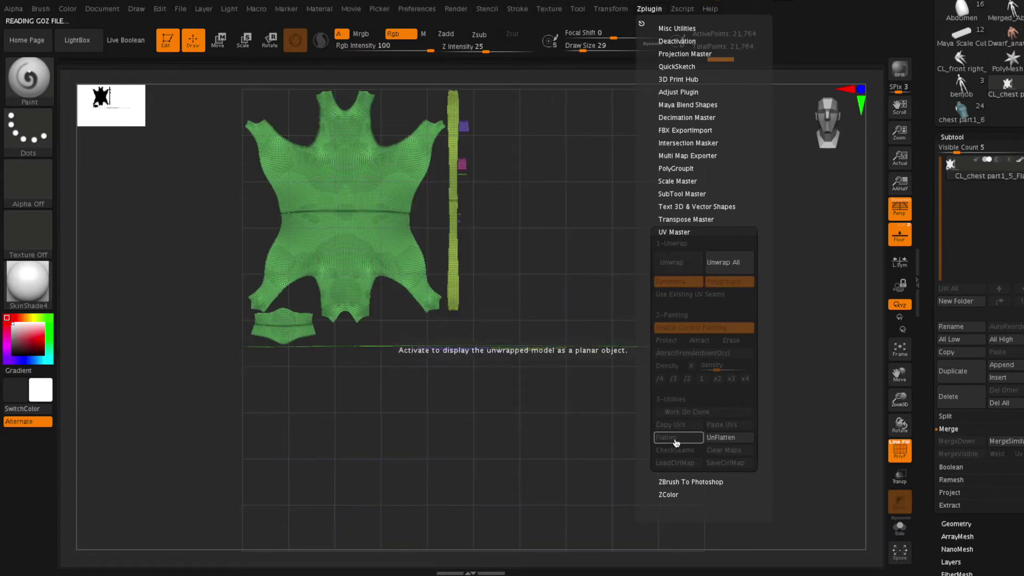
click(740, 439)
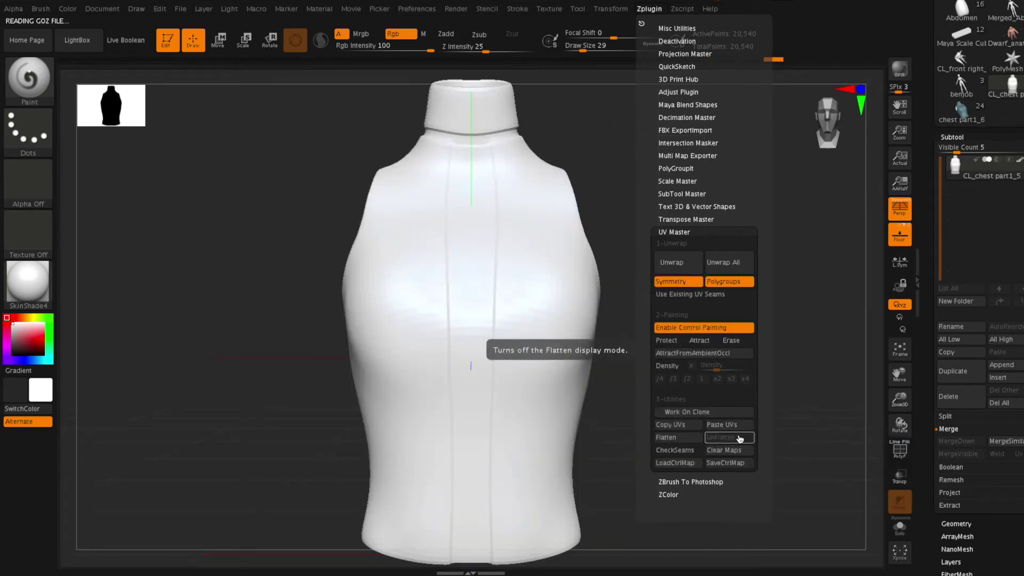
click(689, 452)
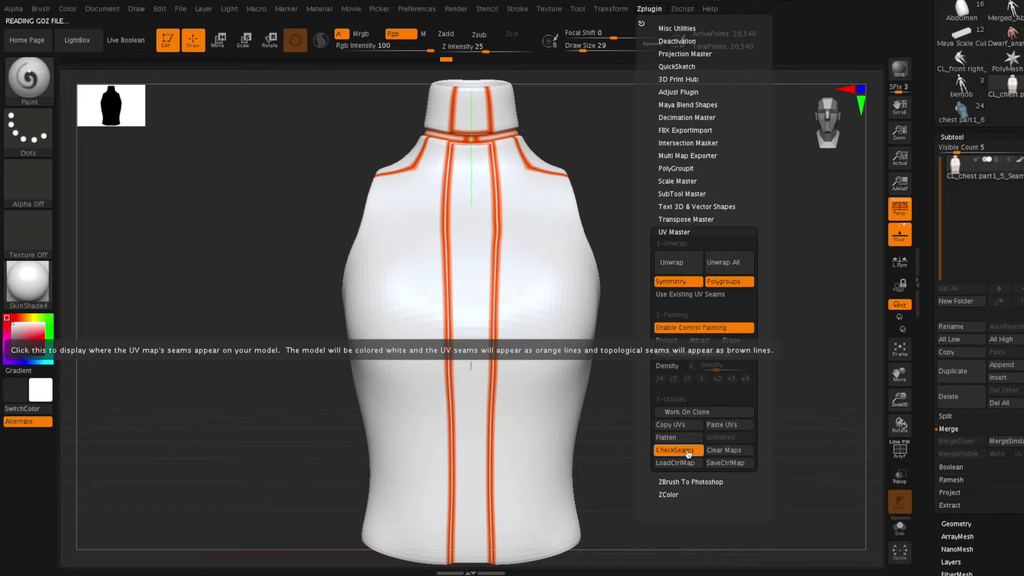
click(688, 452)
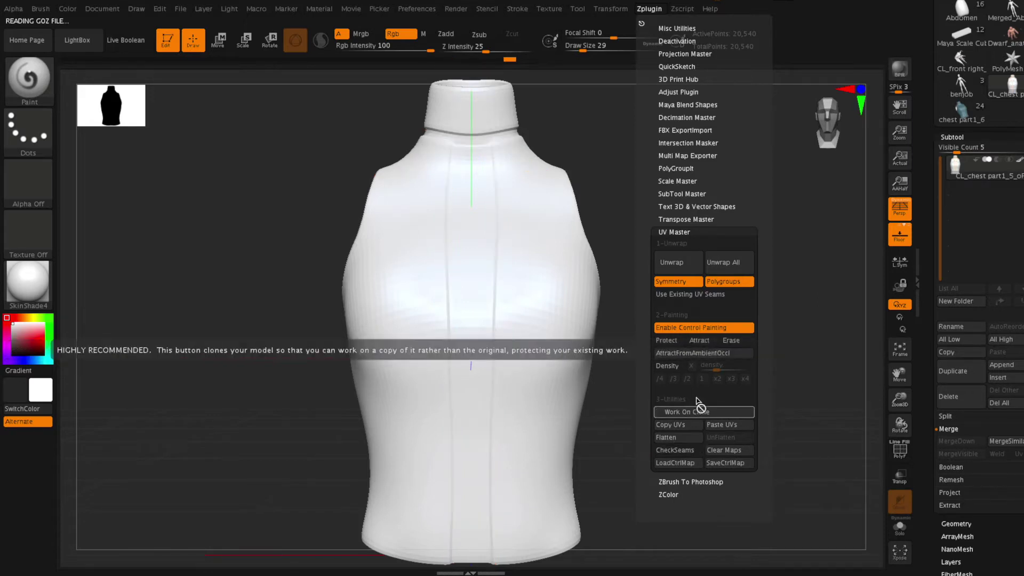
Copy the clone's UVs and paste them onto chest part1_5 in the full character tool
click(684, 427)
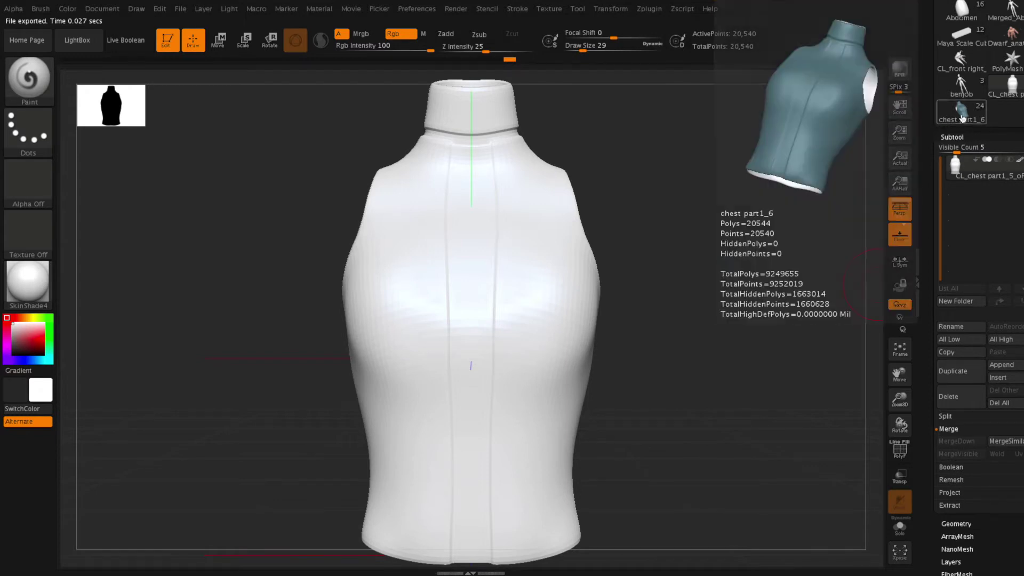
click(962, 116)
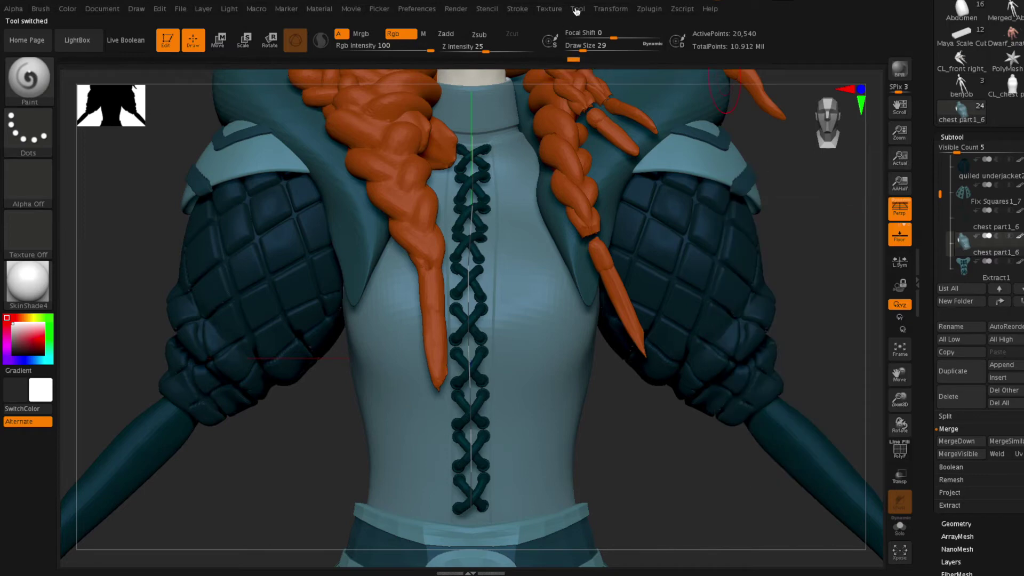
click(649, 8)
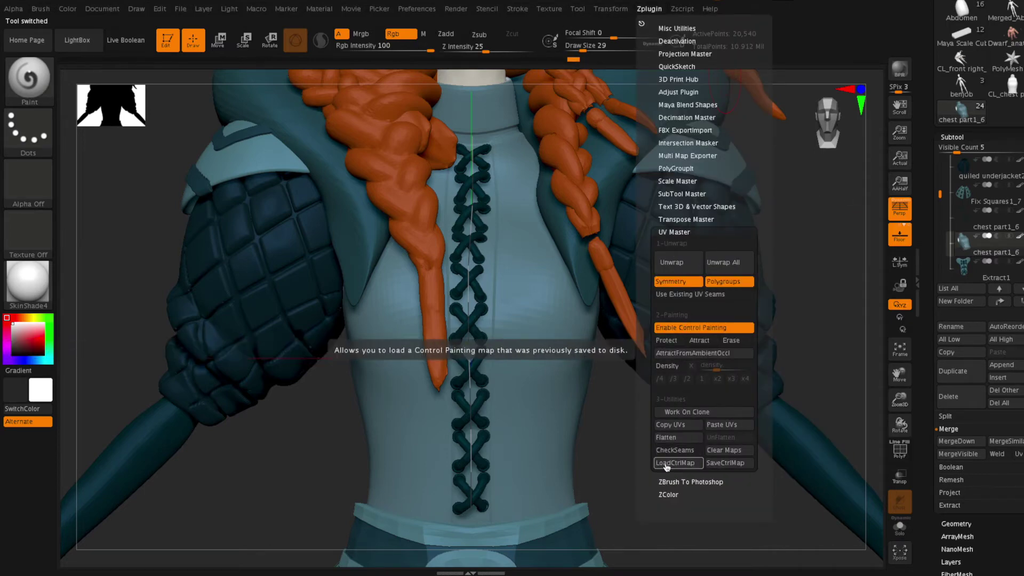
click(730, 425)
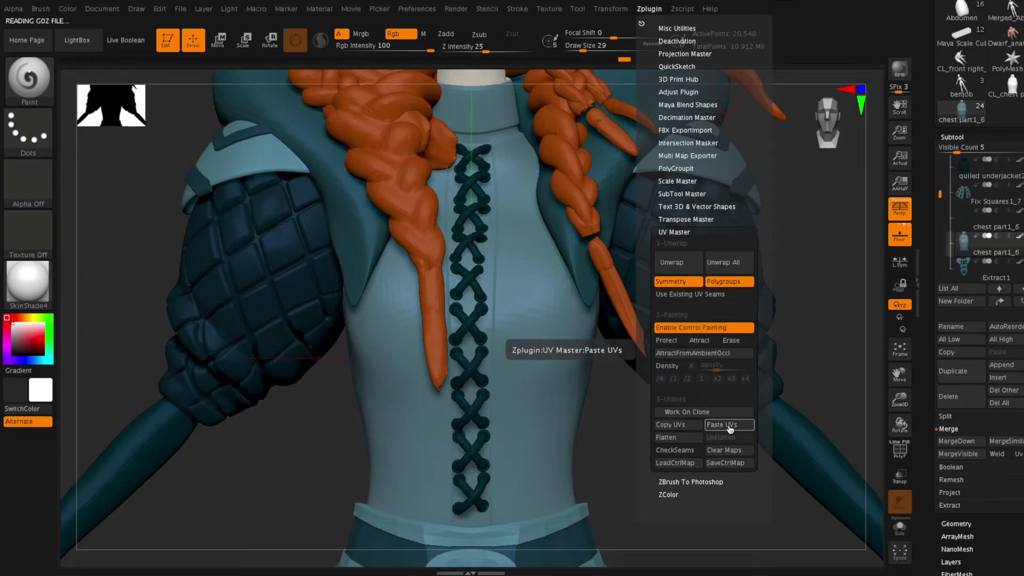
Check the pasted UVs on the original chest piece by viewing its seams and flattened layout, and unflatten it
click(673, 452)
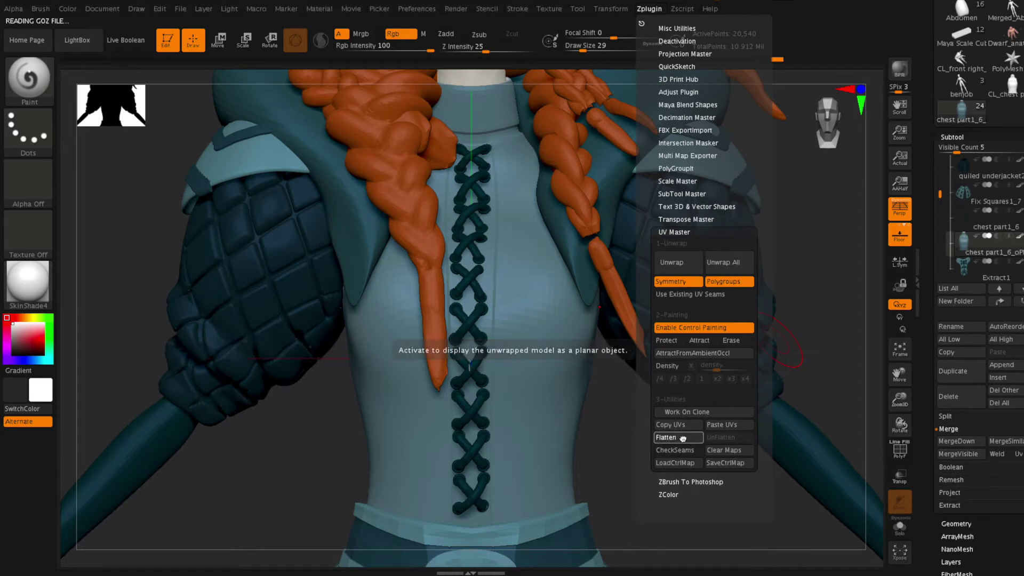
click(682, 438)
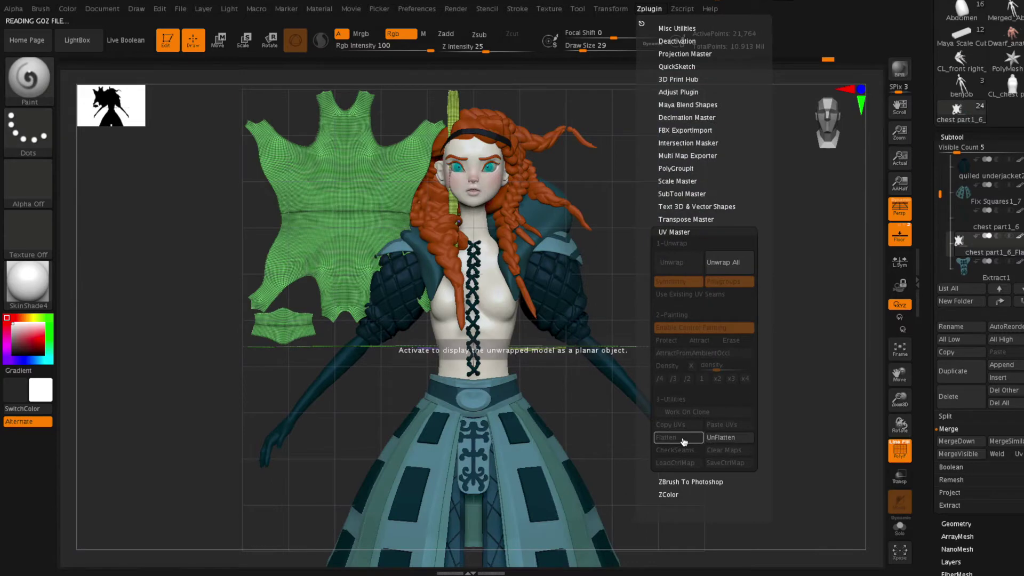
click(722, 438)
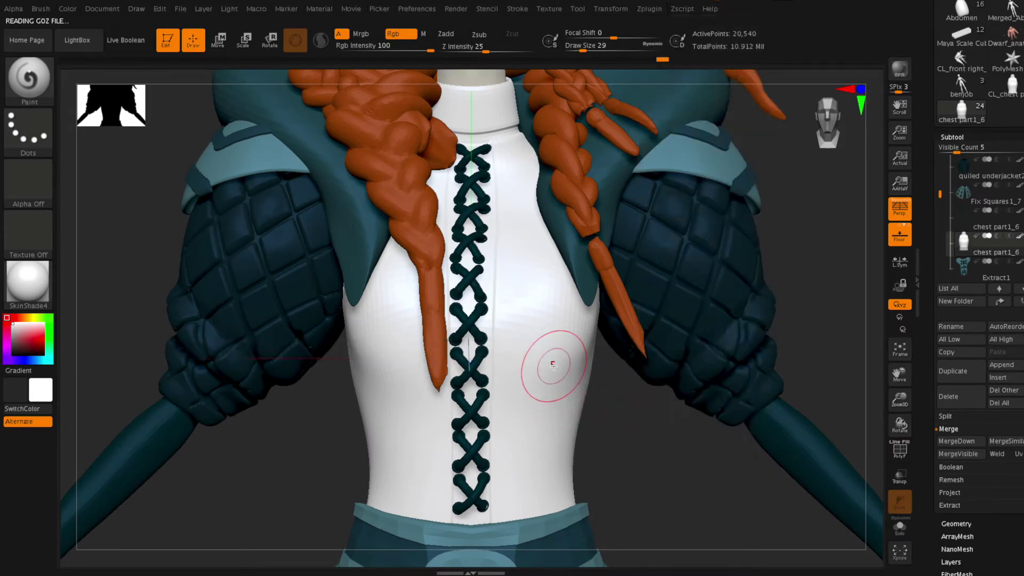
Sample the costume's light teal (R 100, G 135, B 146) and fill the white chest piece with it
mouse_move(977, 230)
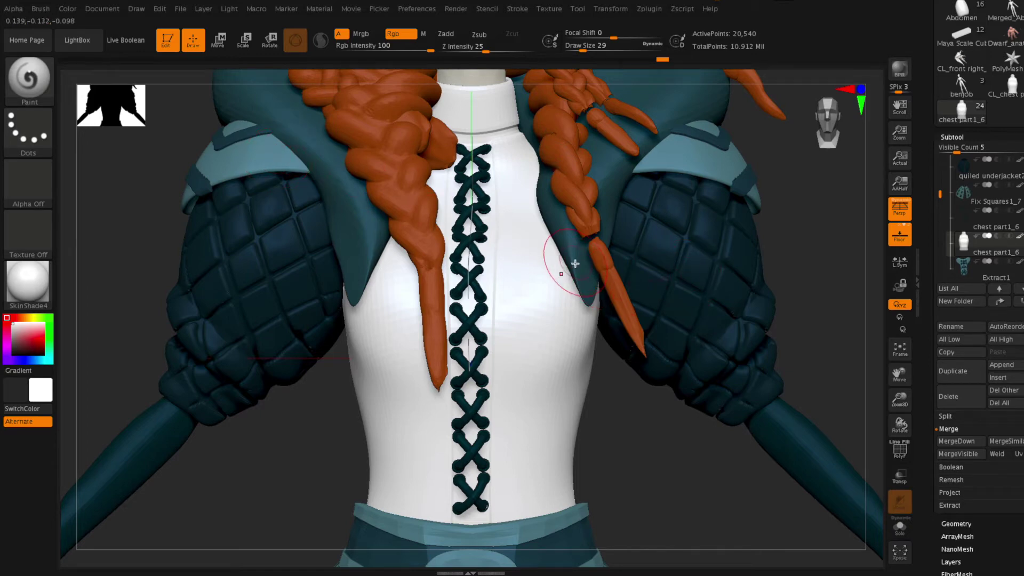
key(c)
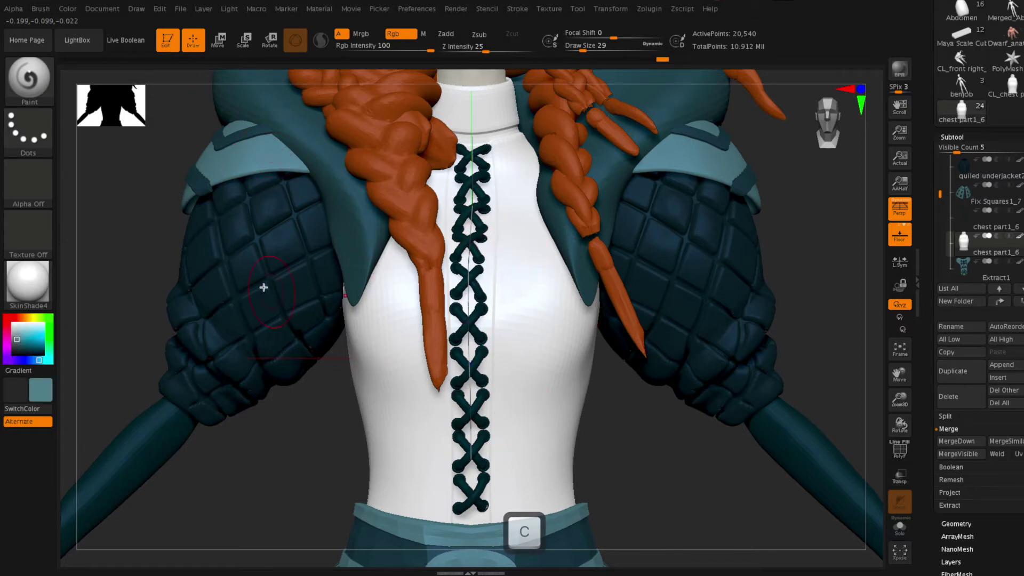
click(68, 9)
click(104, 236)
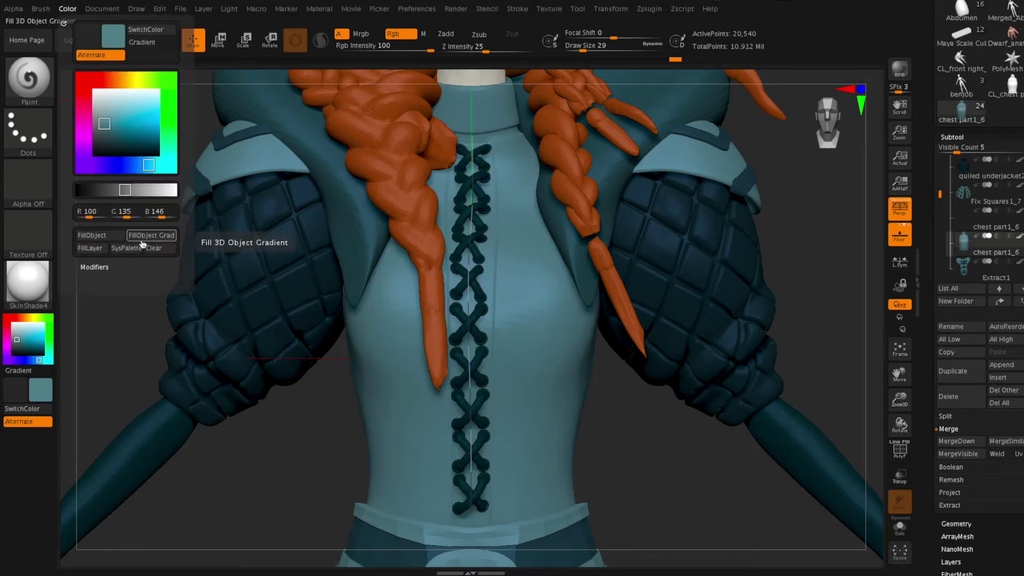
Open the tool's export settings and review the options, including the export of subgroups
right_drag(637, 450, 857, 405)
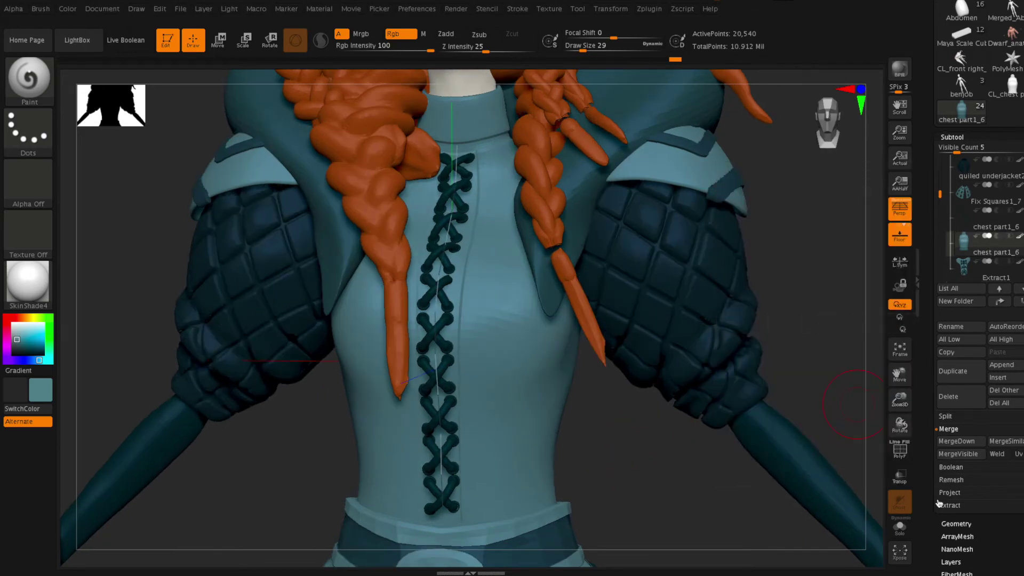
drag(928, 513, 928, 395)
click(966, 413)
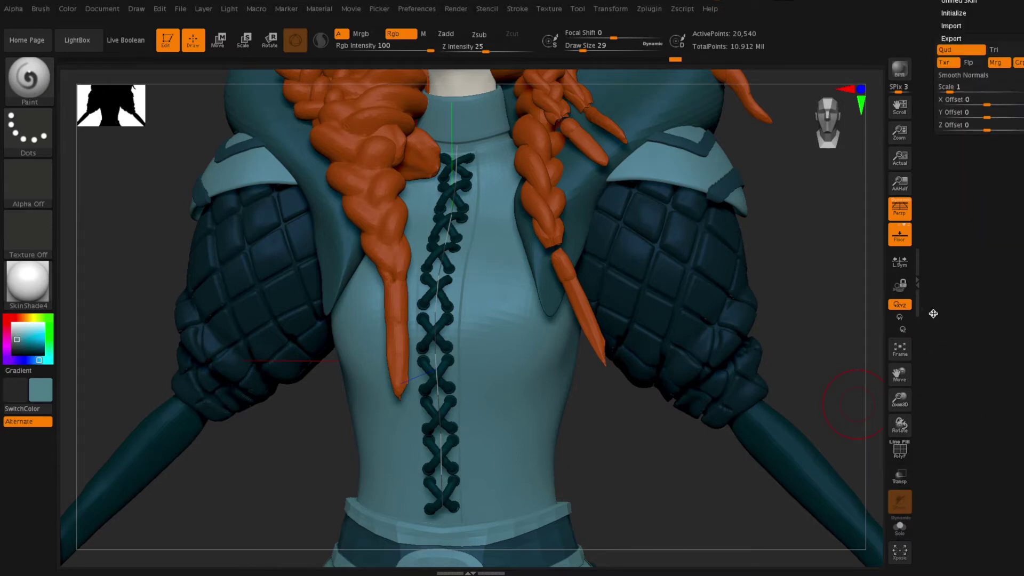
drag(934, 313, 926, 408)
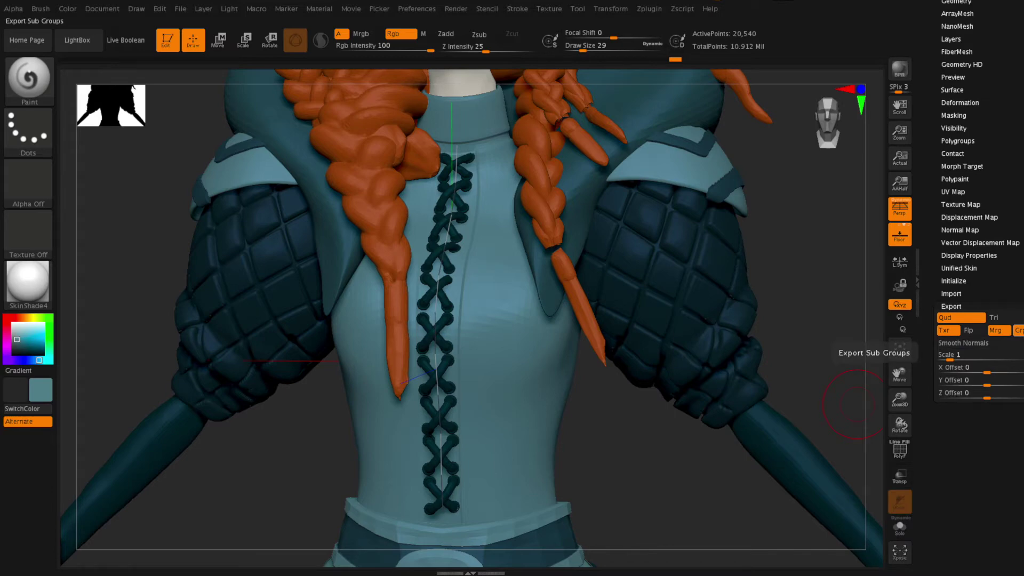
Turn off subgroup export (Grp) and start exporting the chest mesh in Maya *.ma format
click(1019, 331)
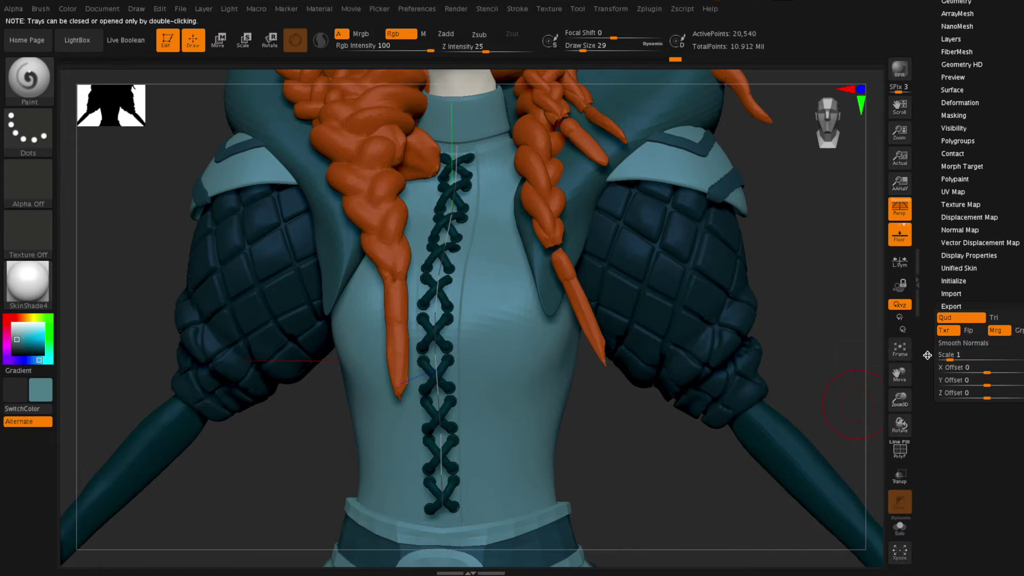
drag(928, 355, 931, 406)
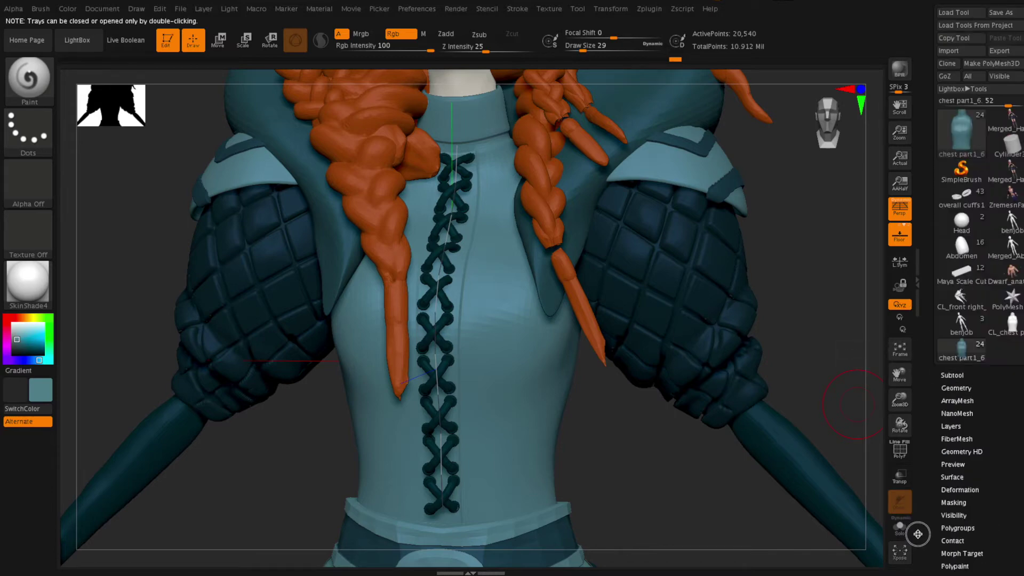
click(1000, 51)
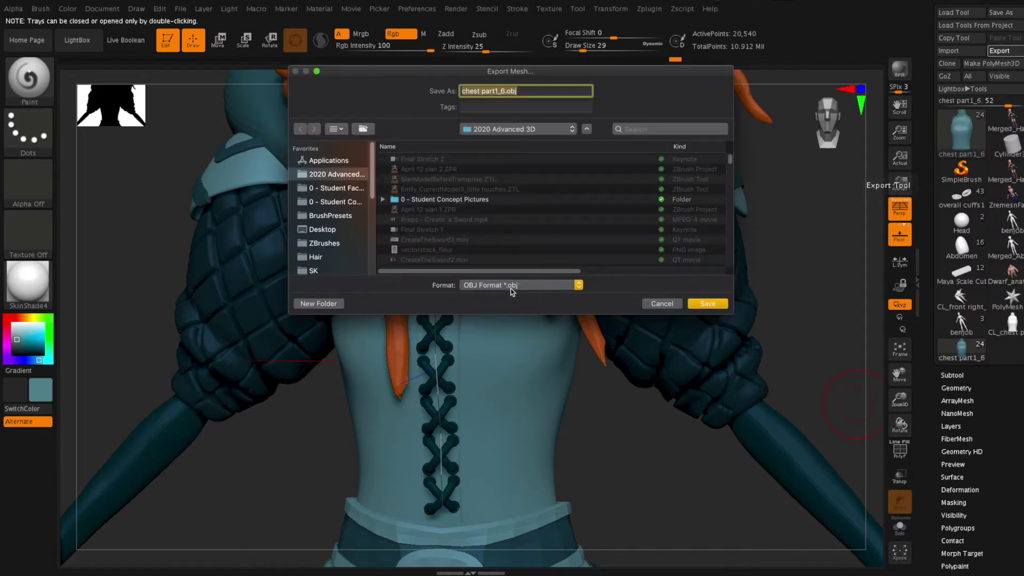
click(510, 292)
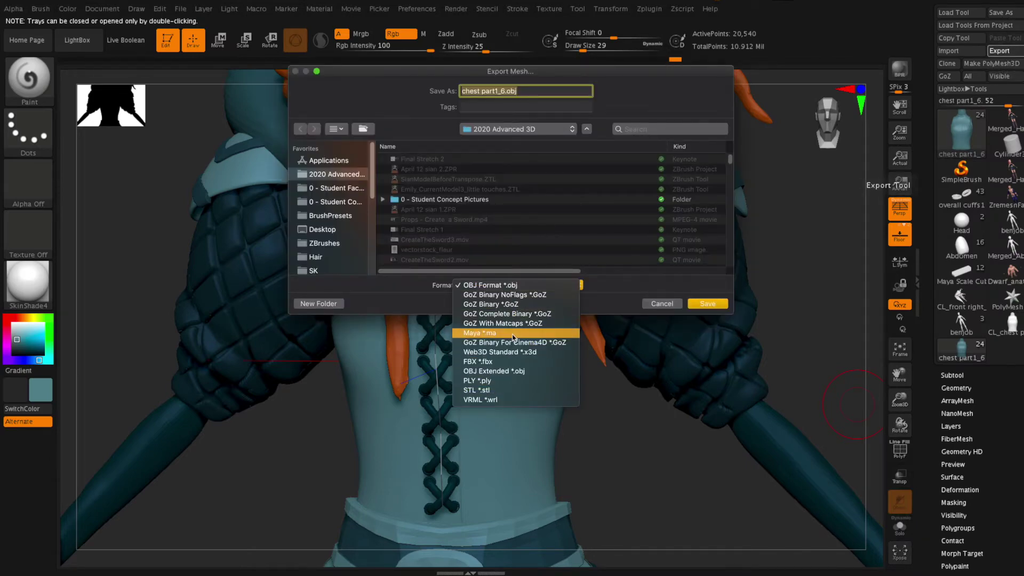
click(513, 334)
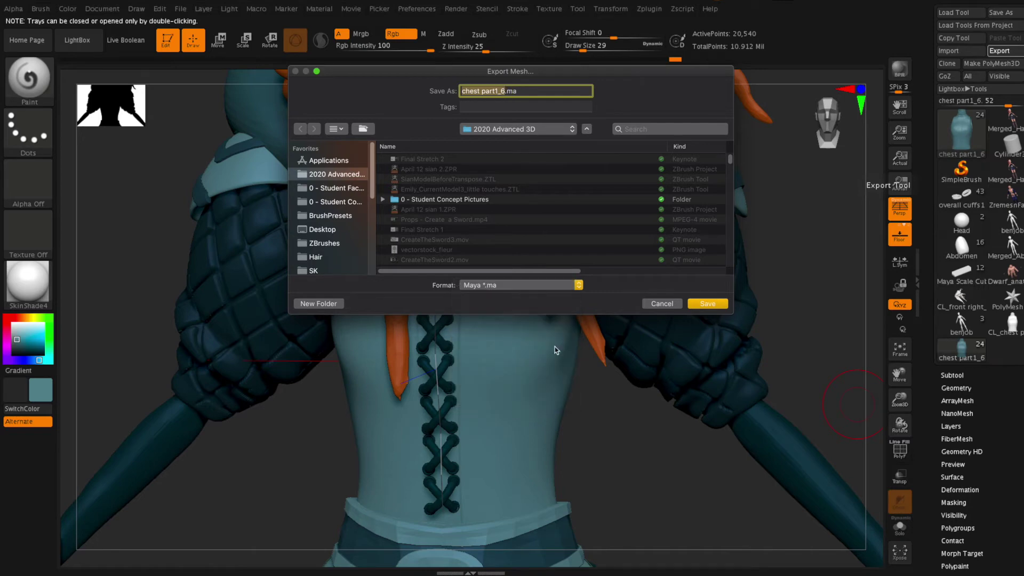
Name the exported file "chest piece.ma" and save it in the 2020 Advanced 3D folder
click(508, 96)
key(BackSpace)
key(BackSpace)
key(BackSpace)
key(BackSpace)
key(BackSpace)
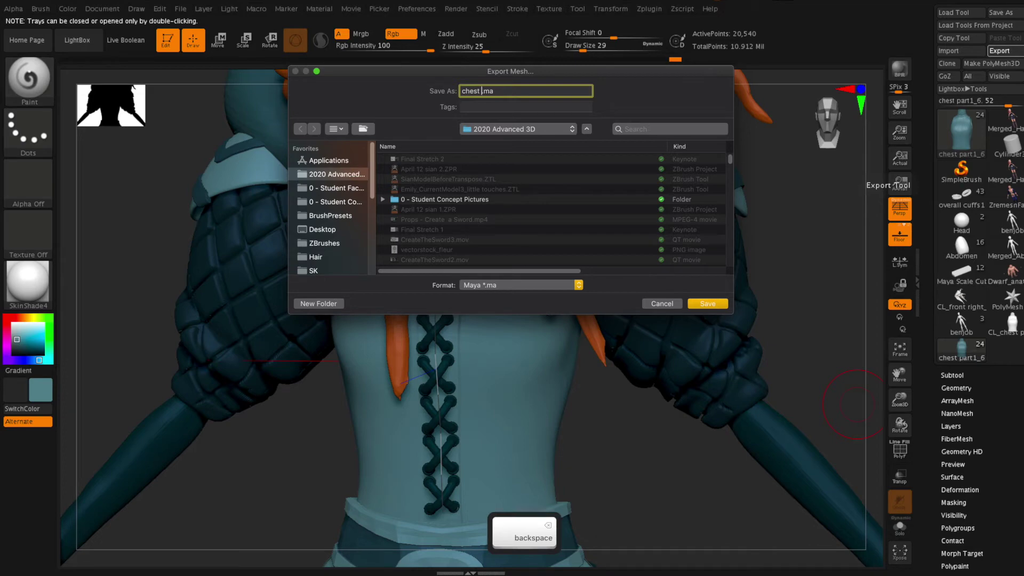
text(piece)
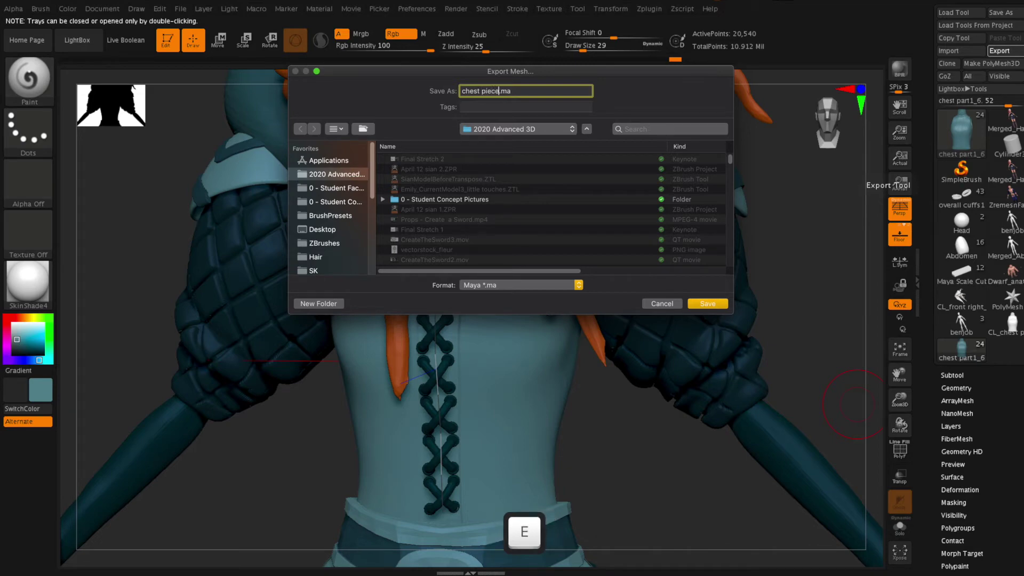
key(Return)
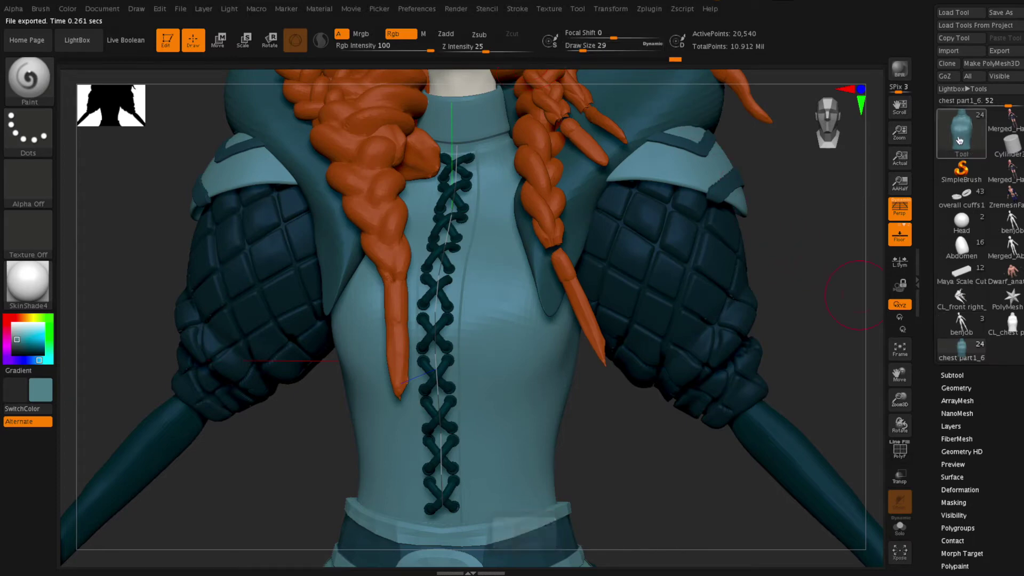
Select the chest lacing subtool just above the chest garment and create a UV Master working clone of it
click(952, 375)
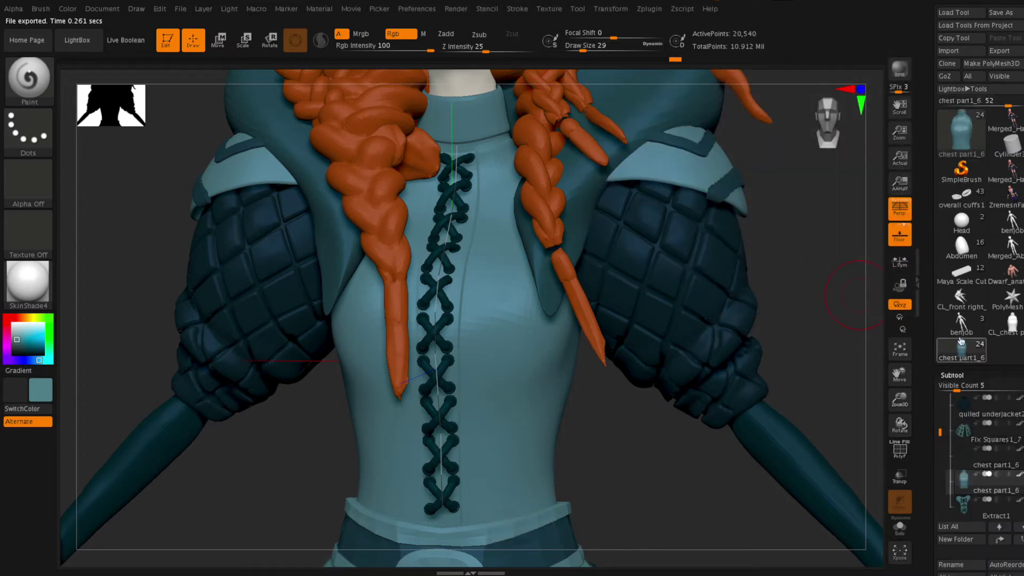
drag(935, 418, 932, 289)
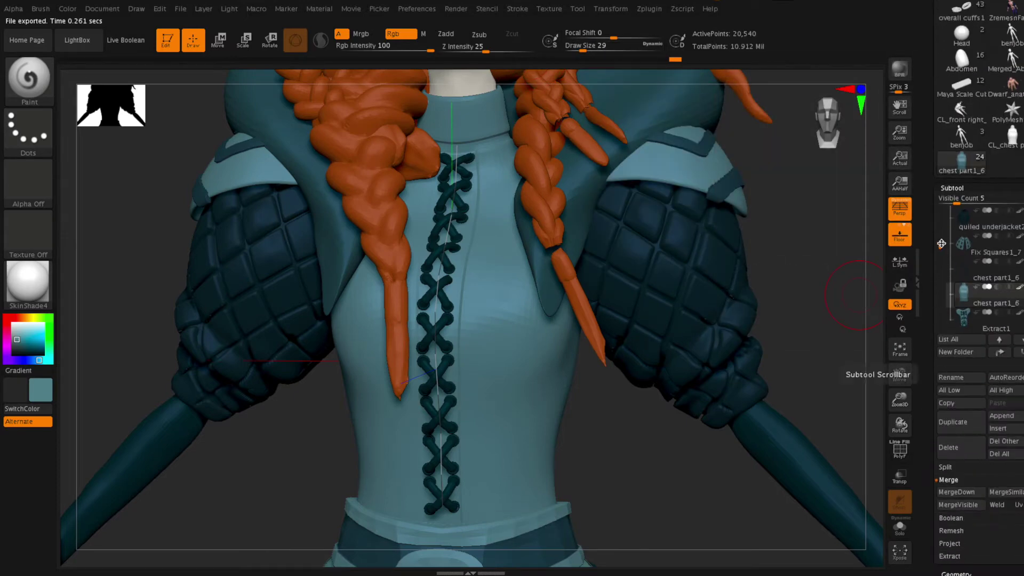
scroll(977, 305, down, 2)
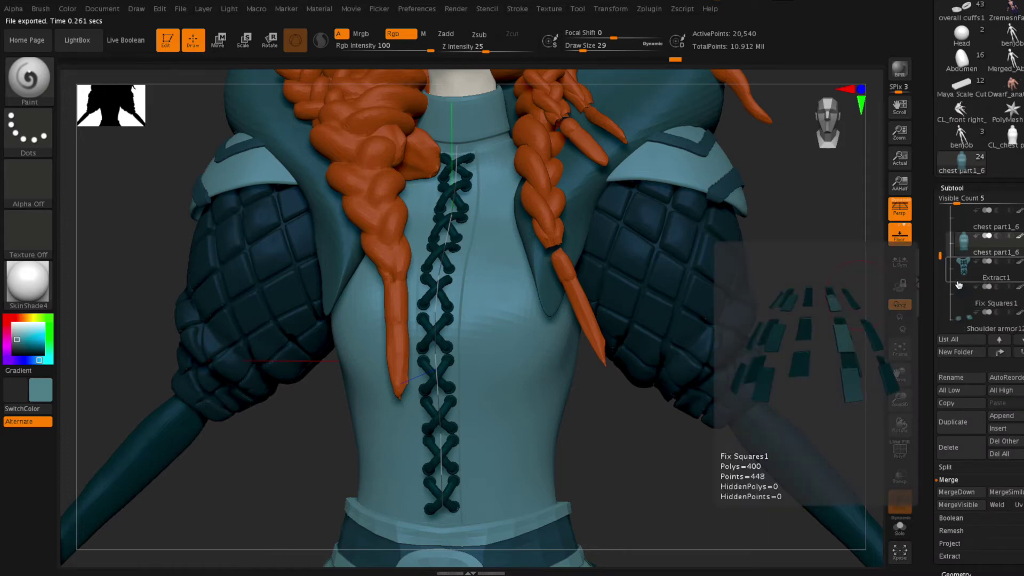
click(972, 229)
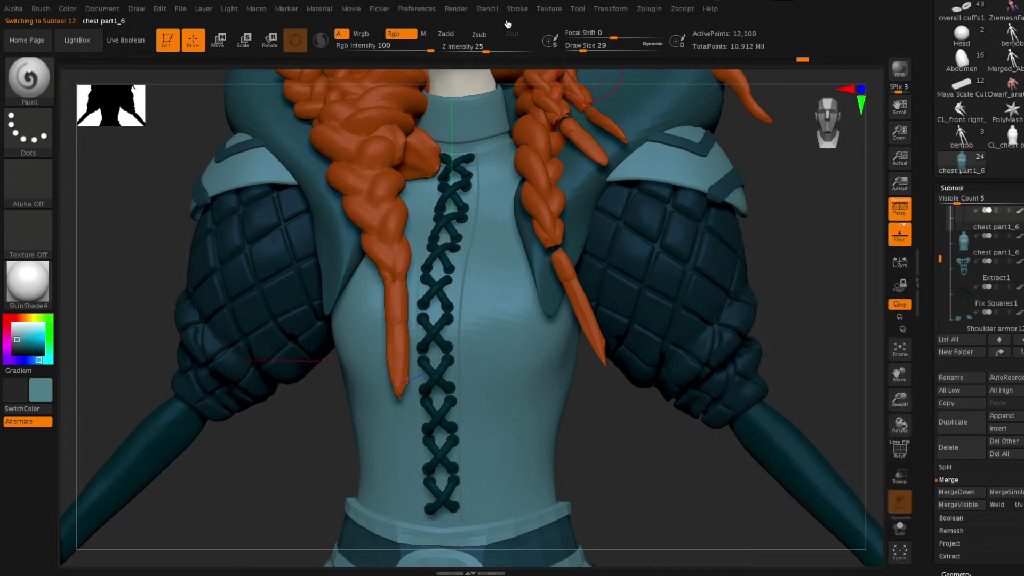
click(597, 11)
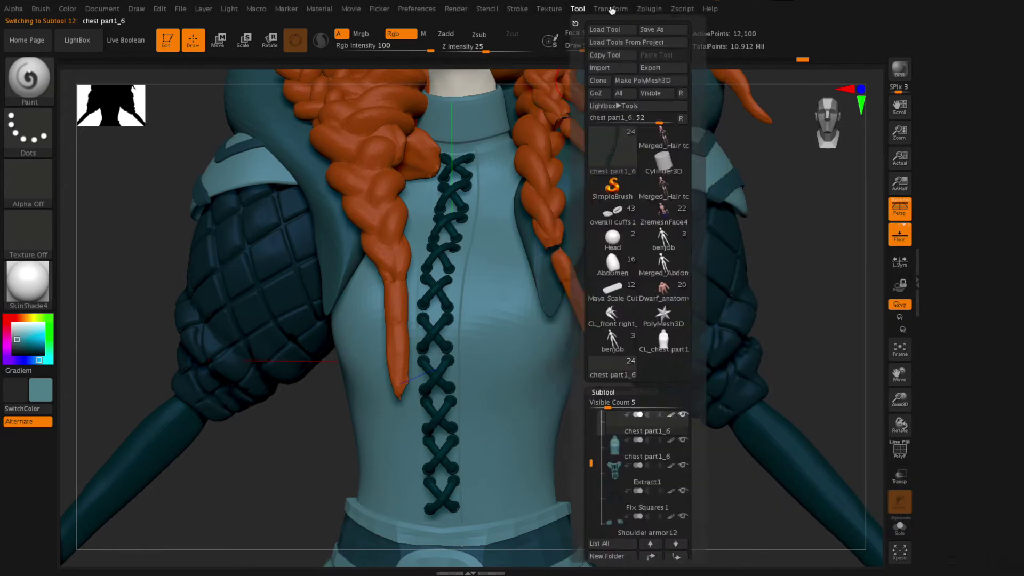
mouse_move(649, 9)
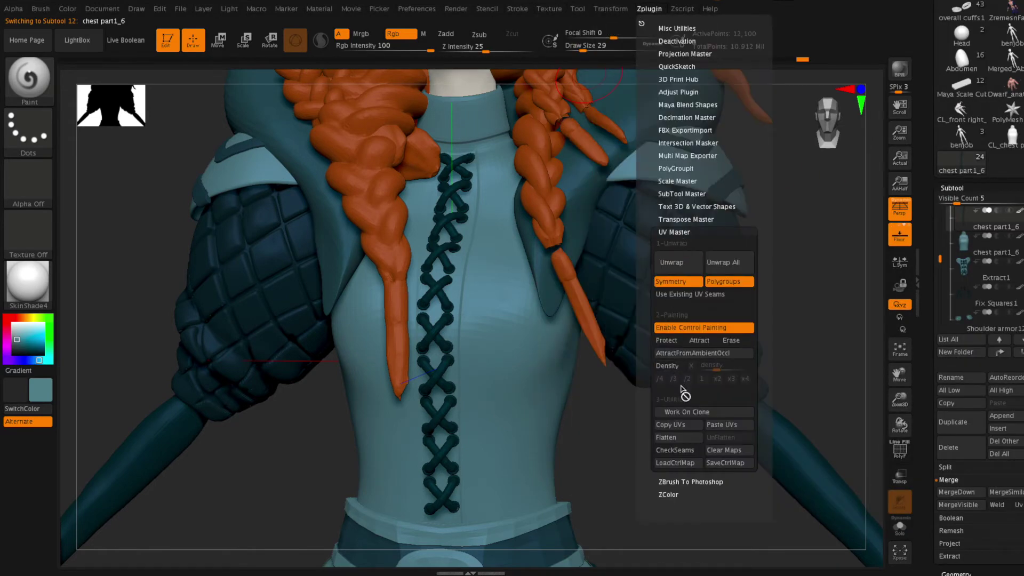
click(679, 414)
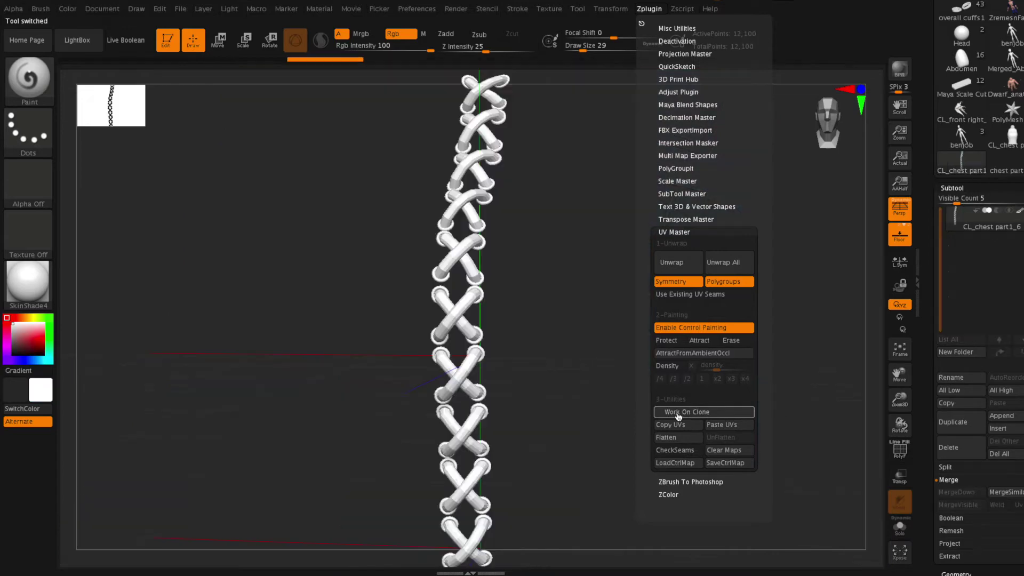
Display the lacing clone's polyframe, turn off UV Master's Symmetry and enable Protect control painting
click(900, 450)
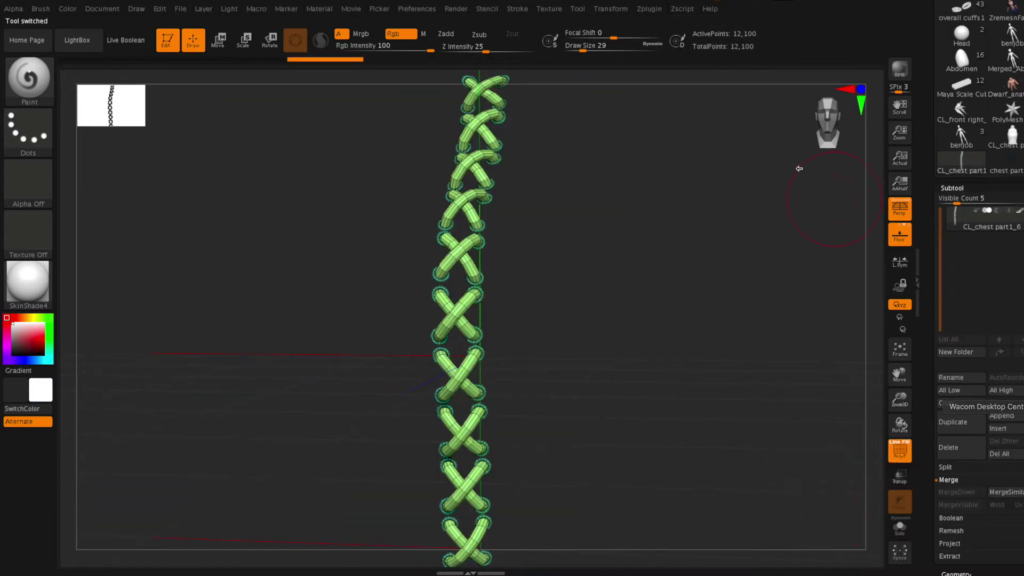
click(651, 9)
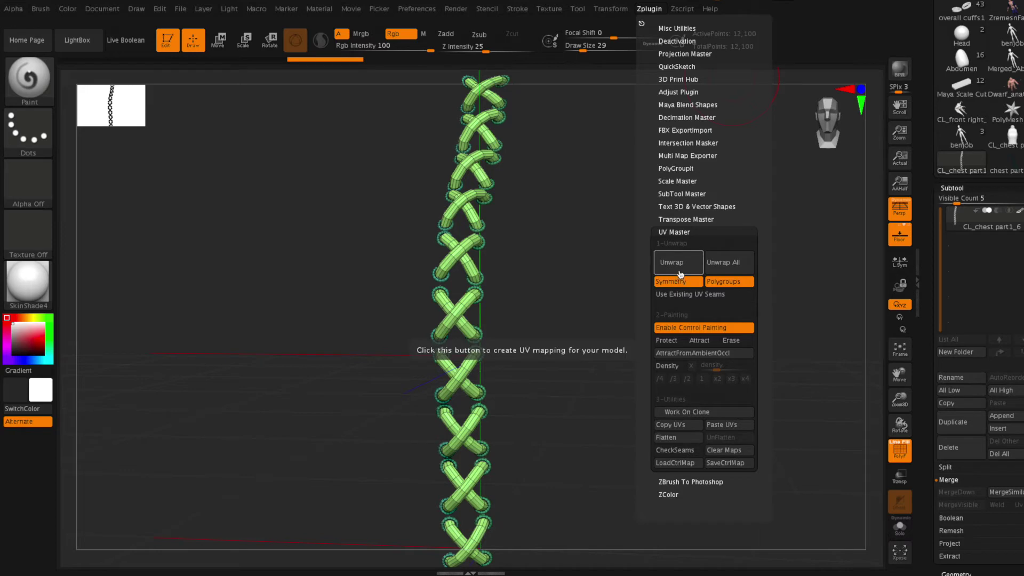
click(673, 282)
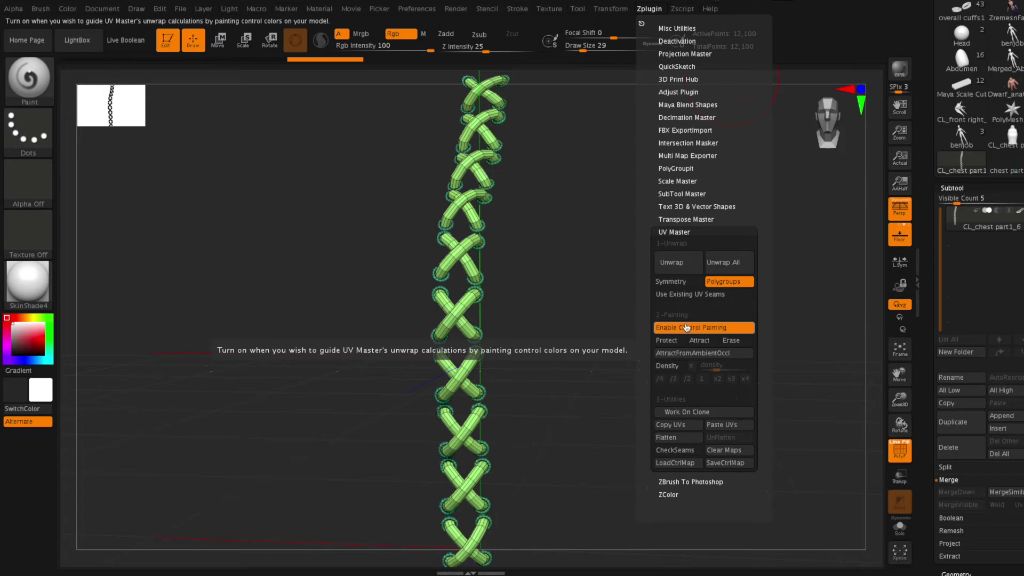
click(668, 341)
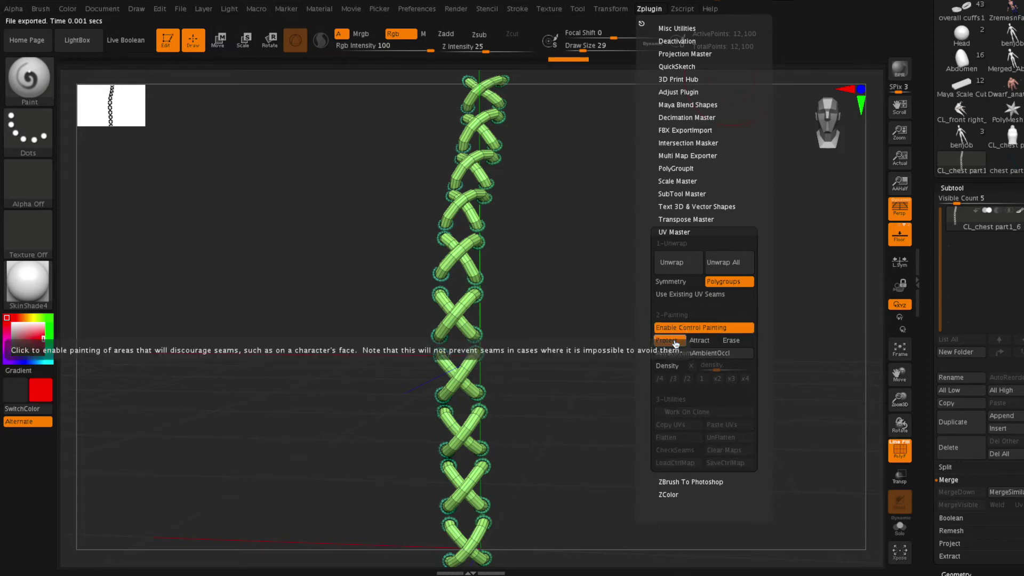
Check the Paint brush's BackfaceMask auto-masking option and set the draw size to 20
click(41, 8)
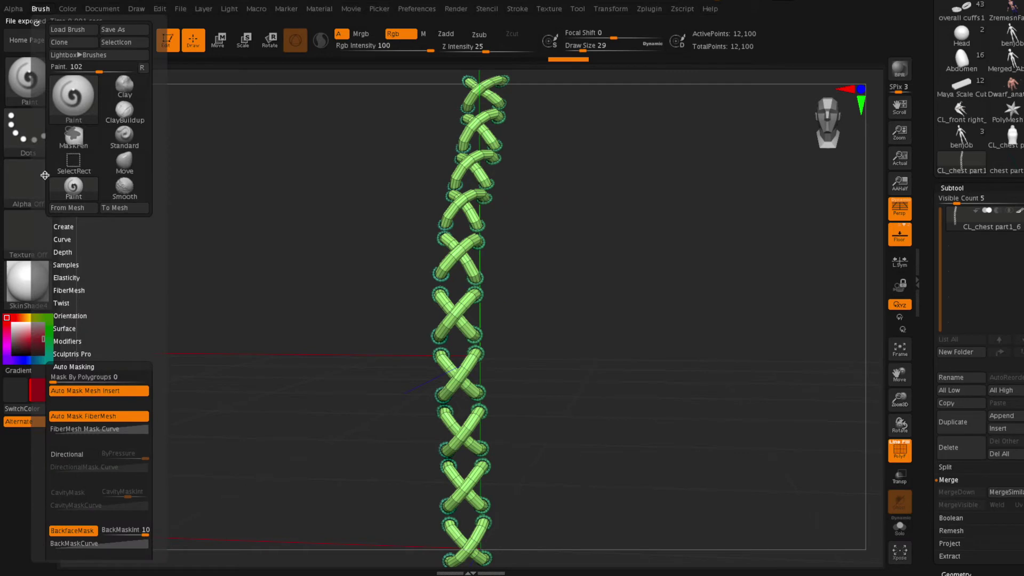
click(73, 535)
click(73, 531)
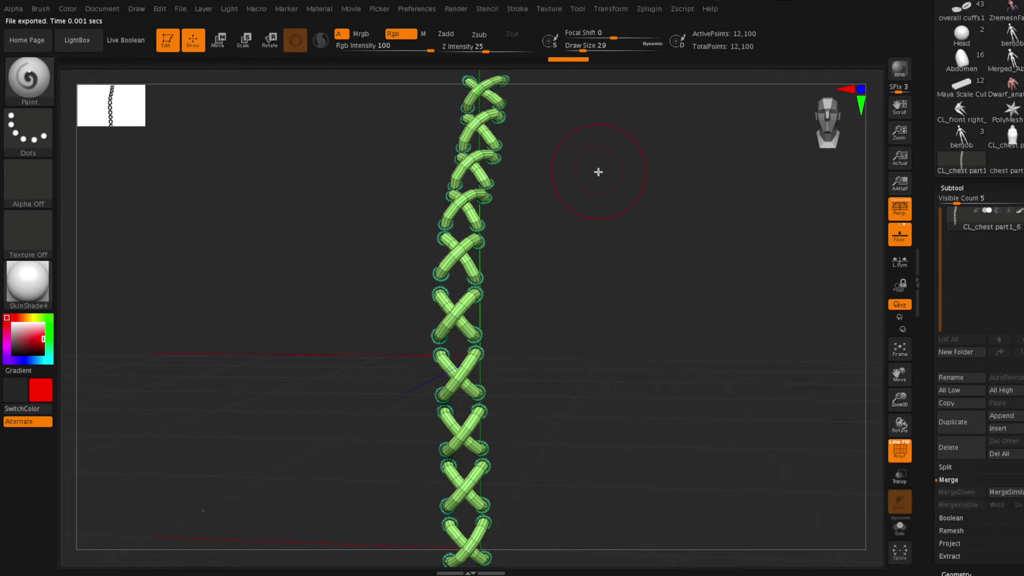
key(s)
drag(594, 169, 590, 170)
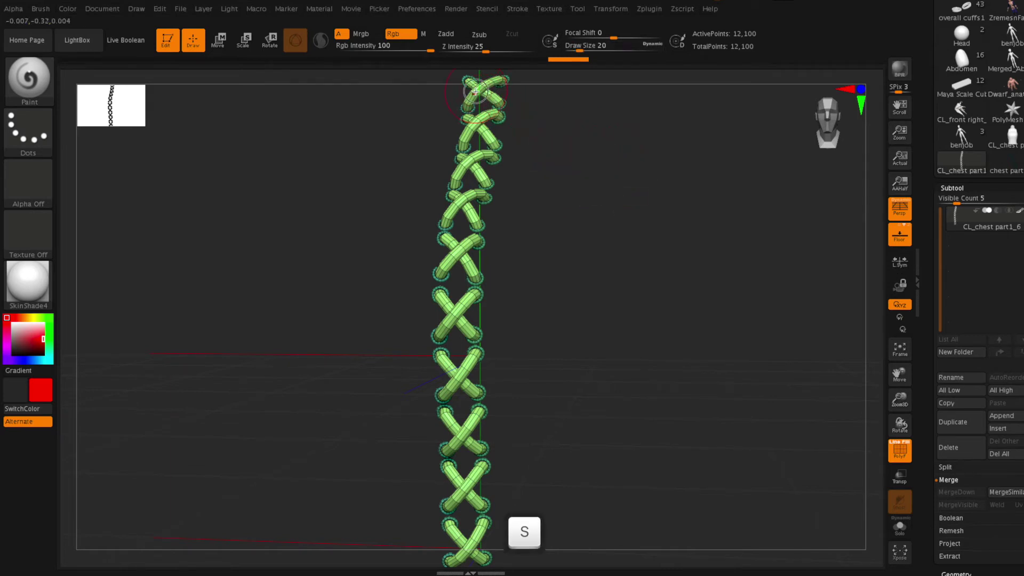
Paint red Protect color over the upper and middle crosses of the lacing, covering them from several angles
mouse_move(475, 92)
mouse_down()
mouse_move(481, 114)
mouse_move(469, 130)
mouse_move(468, 115)
mouse_move(493, 139)
mouse_move(465, 118)
mouse_move(496, 150)
mouse_move(469, 173)
mouse_move(486, 152)
mouse_move(447, 174)
mouse_move(468, 167)
mouse_move(464, 152)
mouse_move(490, 190)
mouse_move(481, 170)
mouse_move(486, 197)
mouse_move(461, 207)
mouse_move(454, 196)
mouse_move(483, 234)
mouse_up()
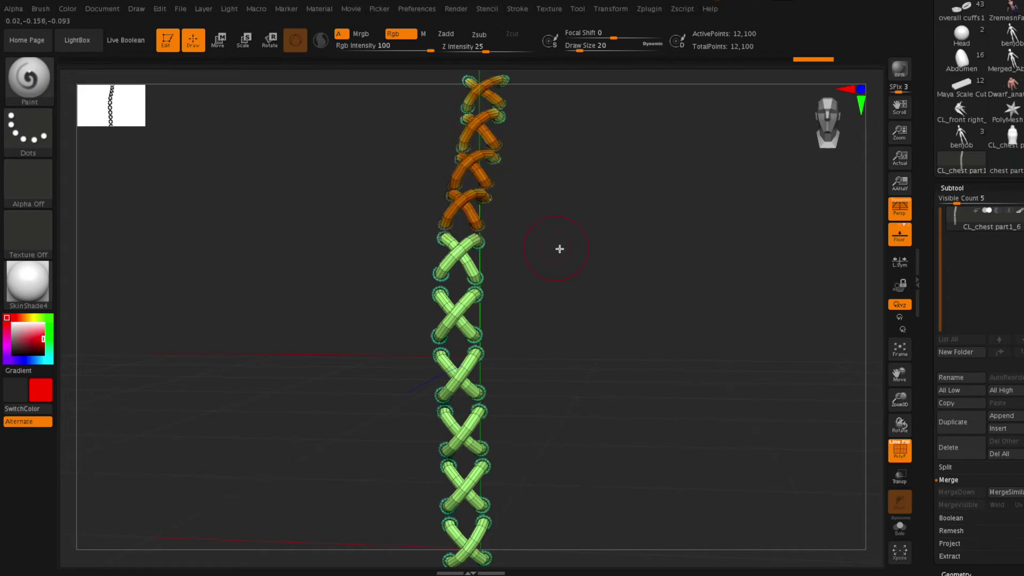
mouse_move(556, 246)
mouse_down()
mouse_move(586, 286)
mouse_move(583, 312)
mouse_up()
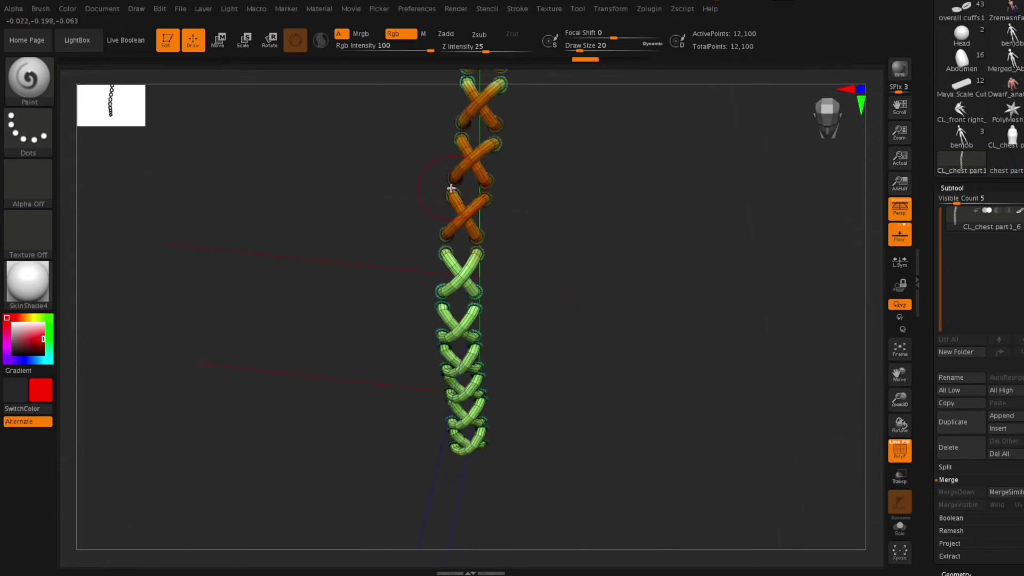
mouse_move(449, 262)
mouse_down()
mouse_move(469, 300)
mouse_move(471, 270)
mouse_up()
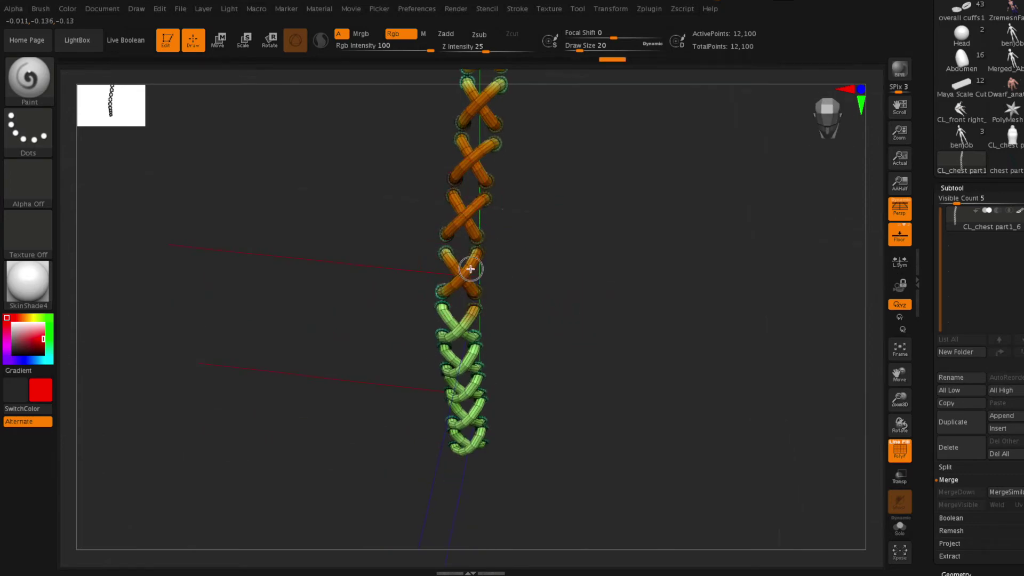
mouse_move(606, 288)
mouse_down()
mouse_move(542, 322)
mouse_move(629, 247)
mouse_move(628, 260)
mouse_up()
mouse_move(429, 309)
mouse_down()
mouse_move(467, 343)
mouse_move(457, 336)
mouse_move(438, 357)
mouse_up()
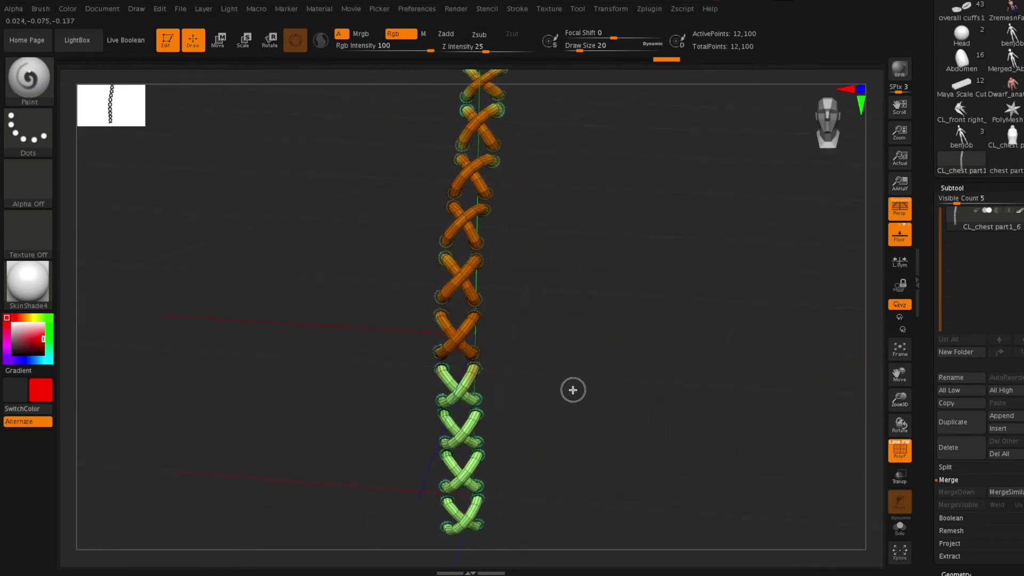
Paint Protect color over the remaining lower crosses down to the end of the lacing
drag(571, 389, 530, 281)
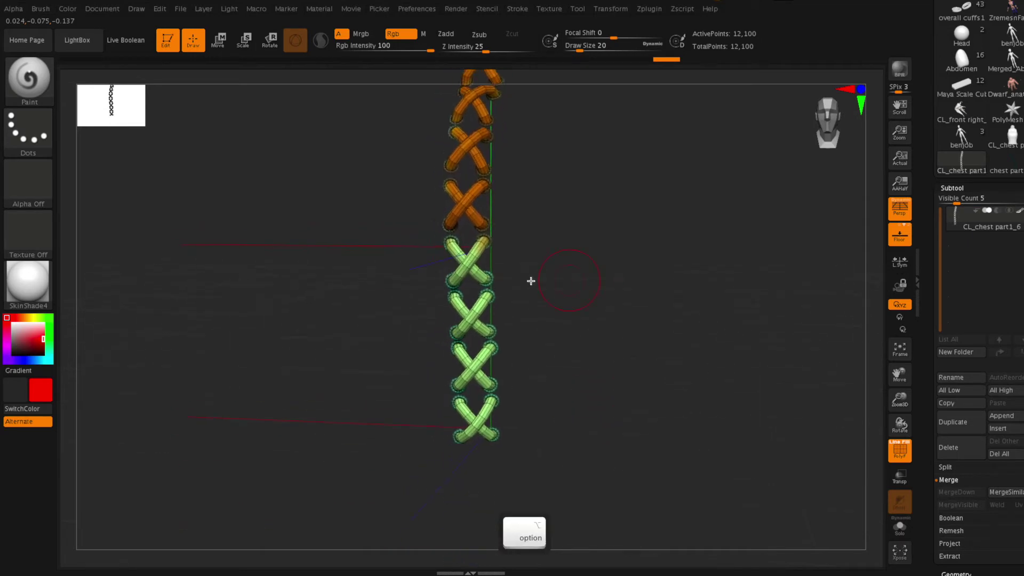
drag(452, 241, 486, 281)
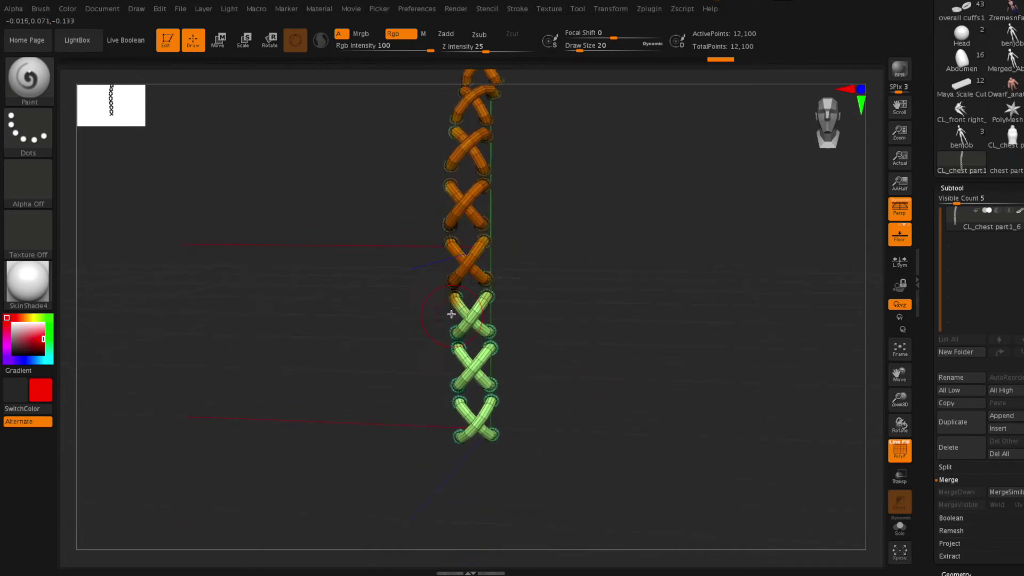
mouse_move(451, 313)
mouse_down()
mouse_move(499, 342)
mouse_move(489, 301)
mouse_move(438, 353)
mouse_move(457, 356)
mouse_move(487, 388)
mouse_move(499, 380)
mouse_move(495, 340)
mouse_move(446, 403)
mouse_move(512, 455)
mouse_up()
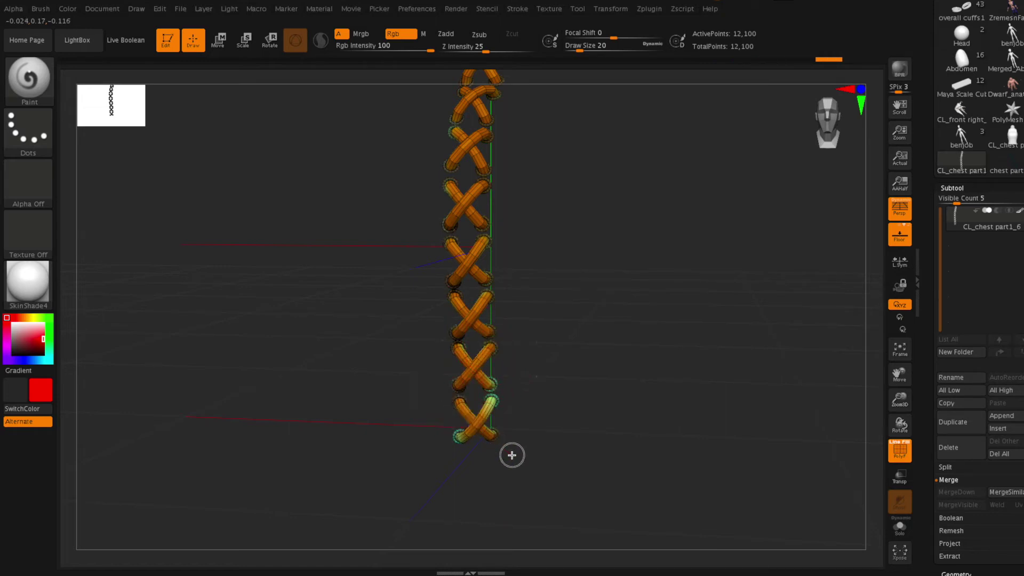
drag(503, 395, 455, 450)
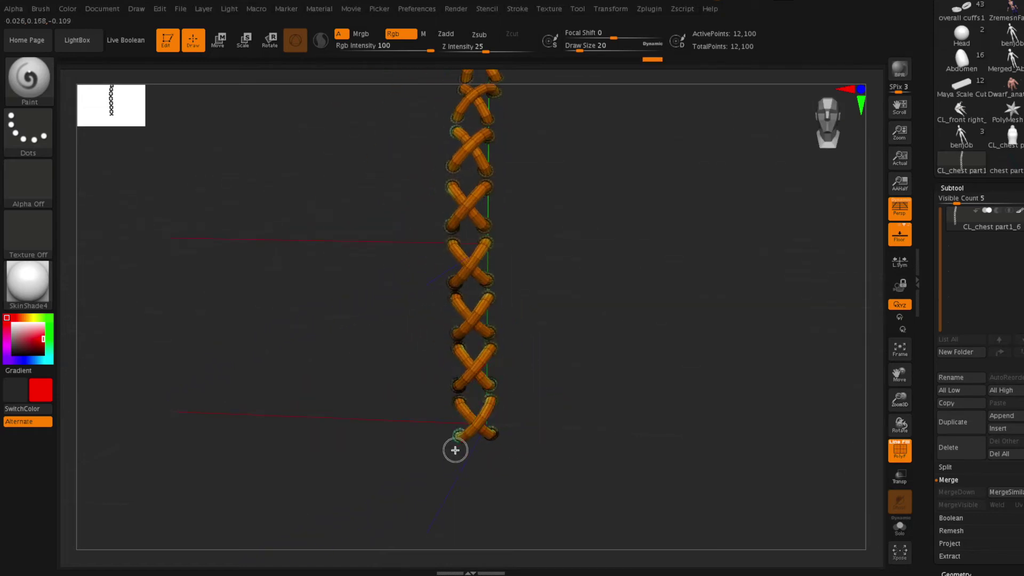
Fill the unpainted gaps on the top crosses with Protect color and check the coverage from several angles
mouse_move(601, 371)
mouse_down()
mouse_move(583, 376)
mouse_move(603, 375)
mouse_move(591, 298)
mouse_move(601, 370)
mouse_up()
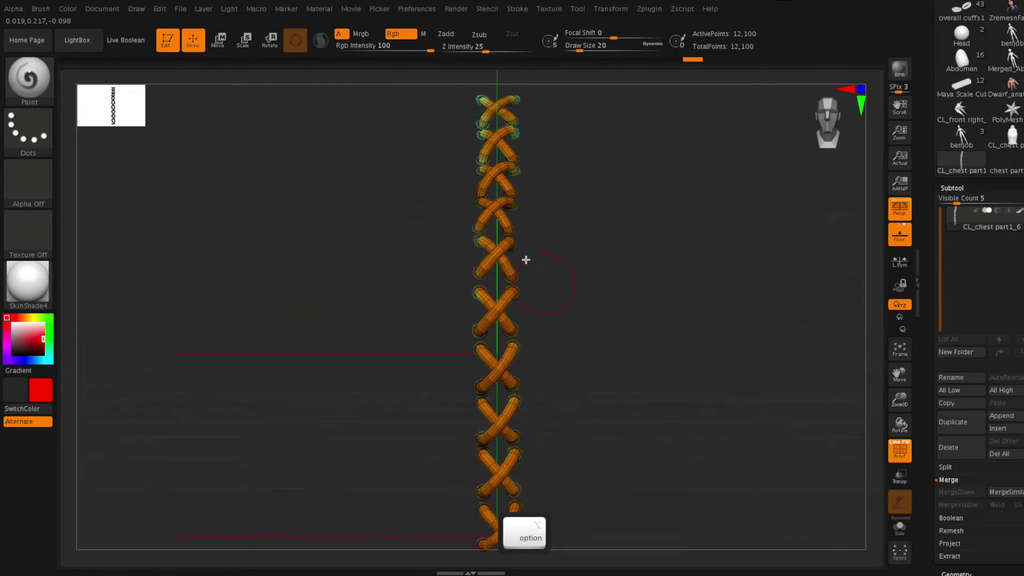
drag(521, 116, 606, 265)
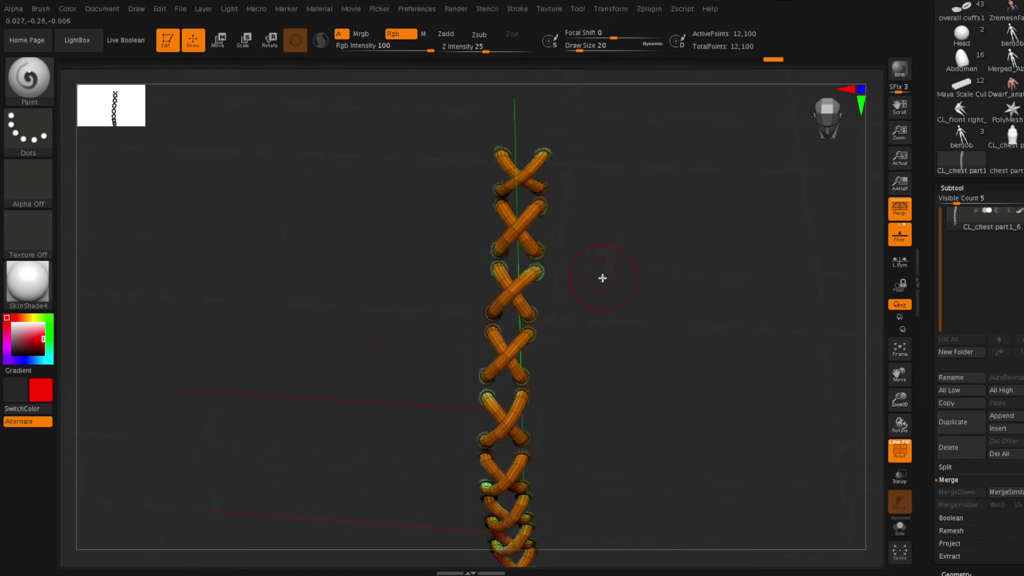
drag(602, 278, 606, 245)
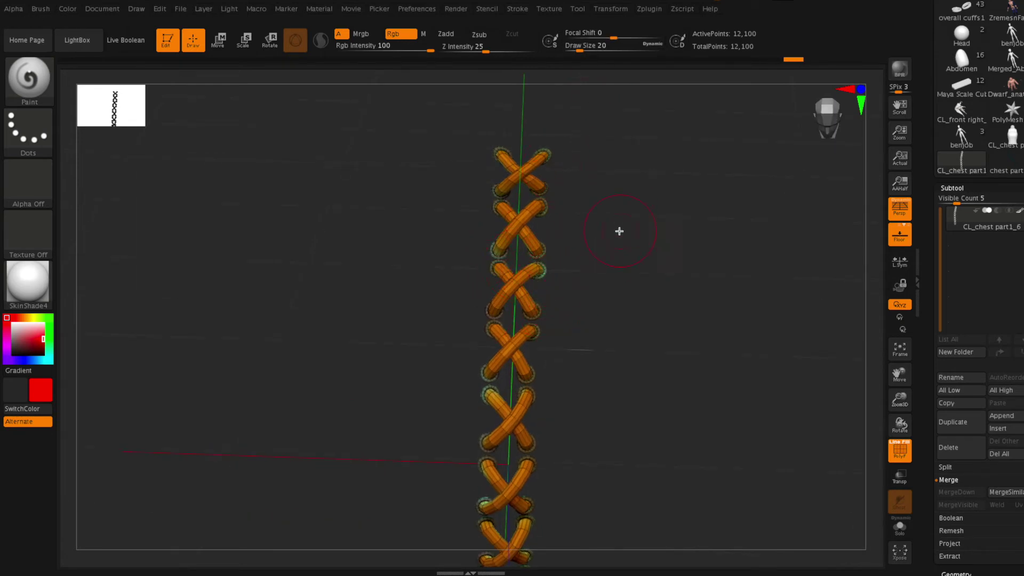
drag(617, 229, 615, 222)
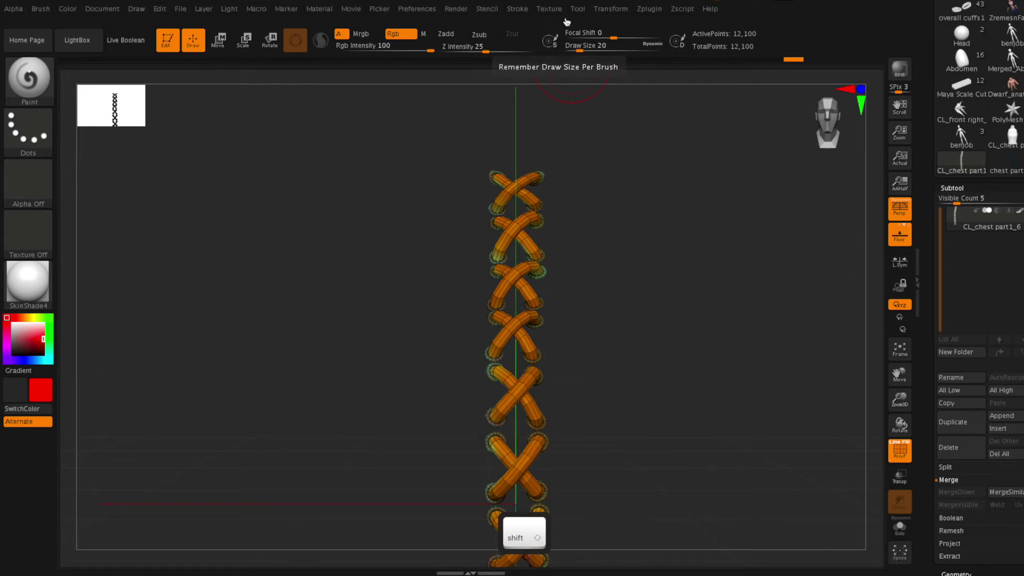
Switch UV Master control painting to Attract and paint blue along the underside of the lacing crosses from top to bottom
click(644, 10)
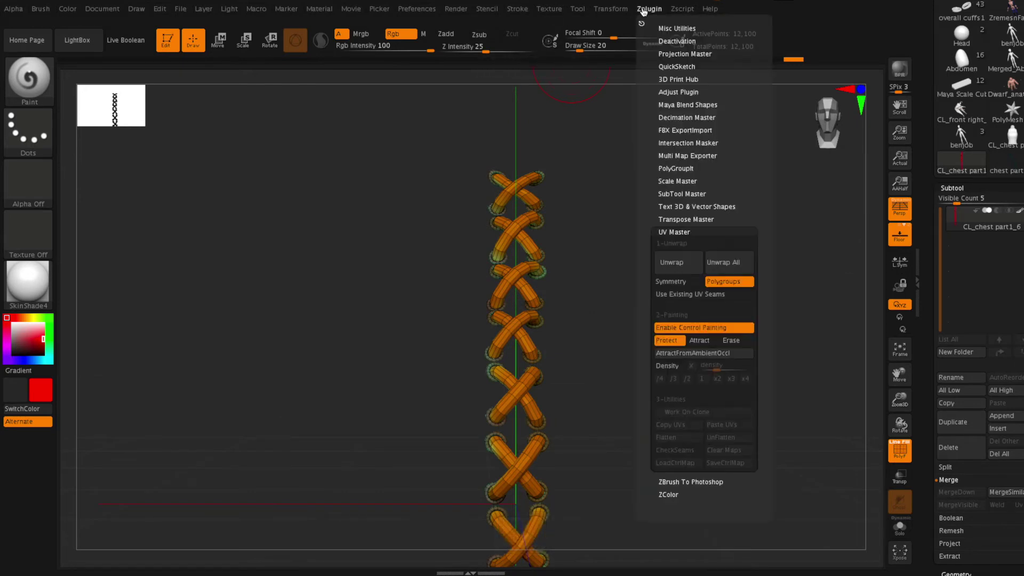
click(698, 341)
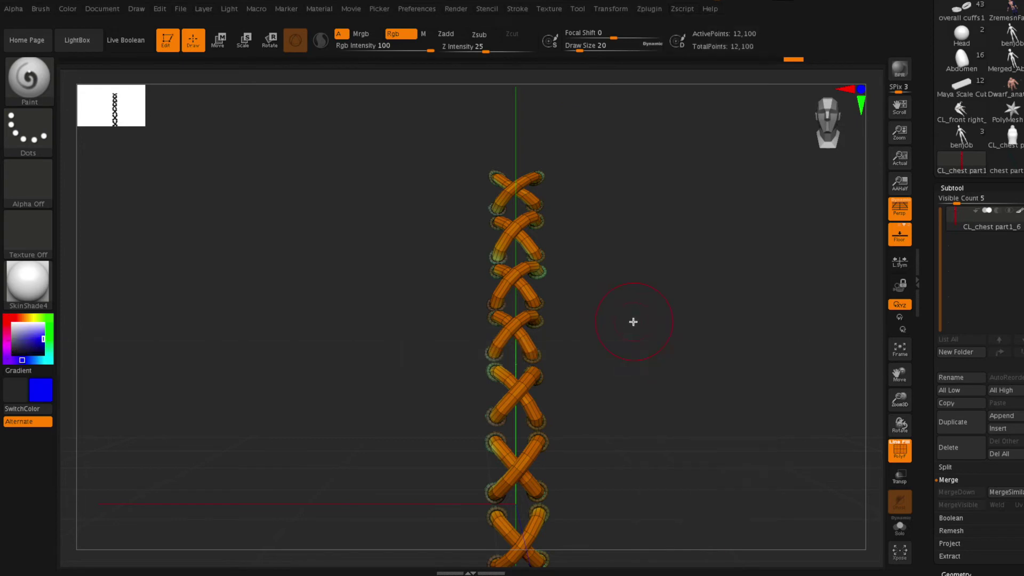
drag(633, 321, 545, 296)
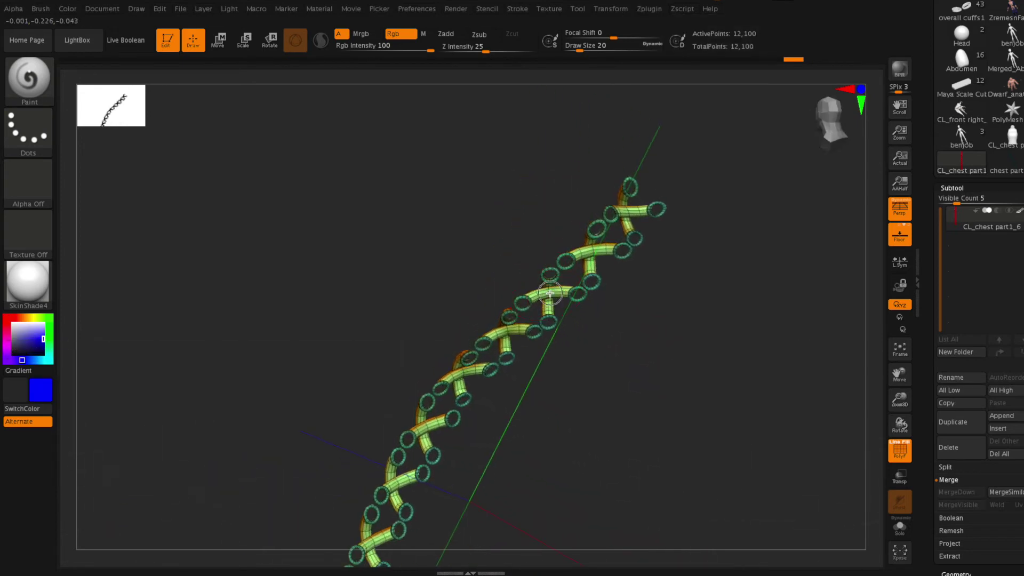
click(550, 292)
drag(606, 249, 594, 248)
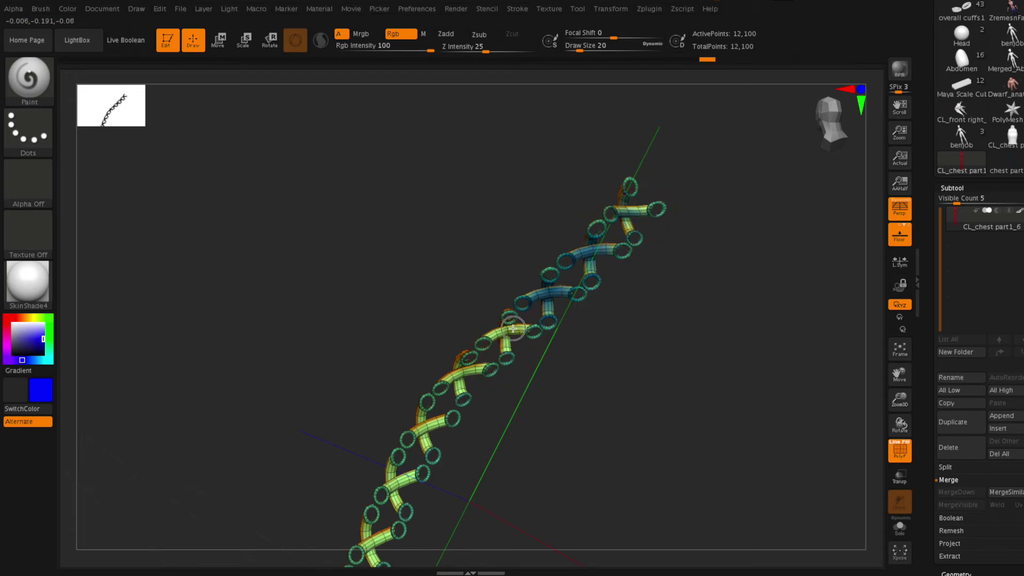
mouse_move(513, 328)
mouse_down()
mouse_move(473, 403)
mouse_move(439, 395)
mouse_move(464, 378)
mouse_up()
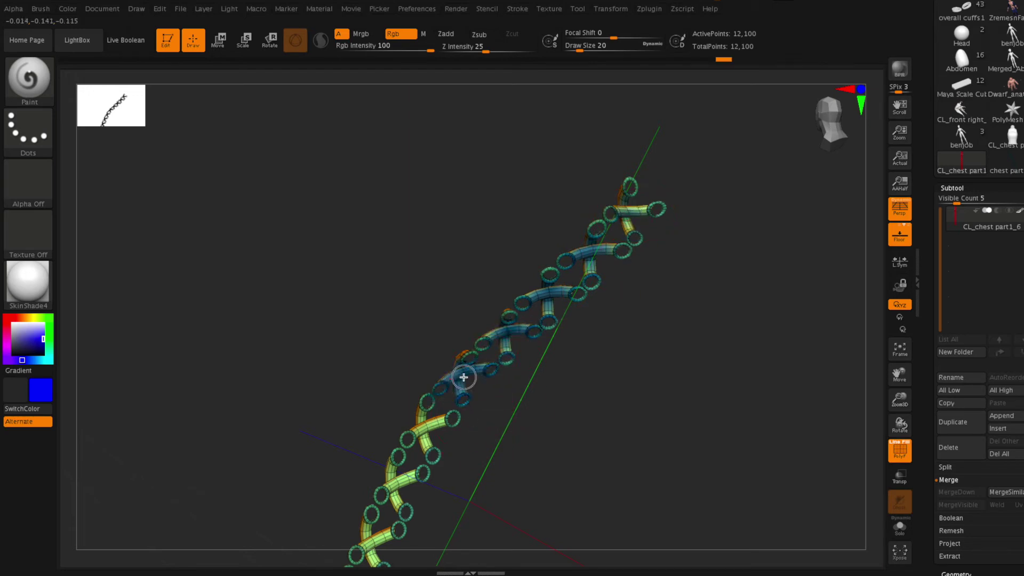
mouse_move(595, 418)
mouse_down()
mouse_move(665, 489)
mouse_move(603, 449)
mouse_move(590, 345)
mouse_move(366, 471)
mouse_move(416, 431)
mouse_move(386, 433)
mouse_move(421, 408)
mouse_move(304, 512)
mouse_move(343, 481)
mouse_move(438, 484)
mouse_move(562, 416)
mouse_move(589, 348)
mouse_up()
mouse_move(476, 368)
mouse_down()
mouse_move(378, 425)
mouse_move(427, 391)
mouse_move(466, 408)
mouse_up()
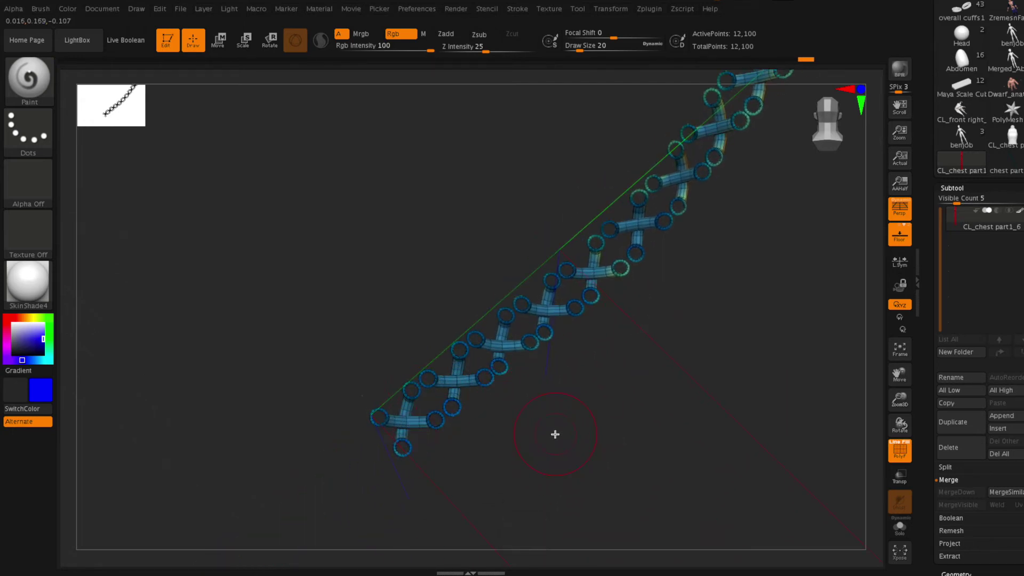
drag(555, 434, 670, 494)
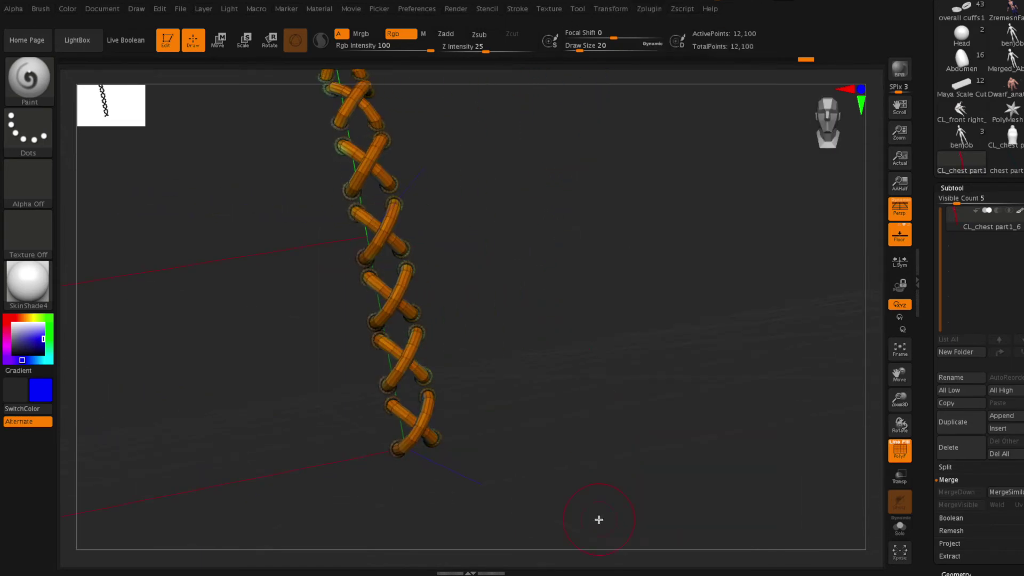
Turn off Attract painting, recheck the Protect painting, and unwrap the lacing with Polygroups enabled
click(656, 11)
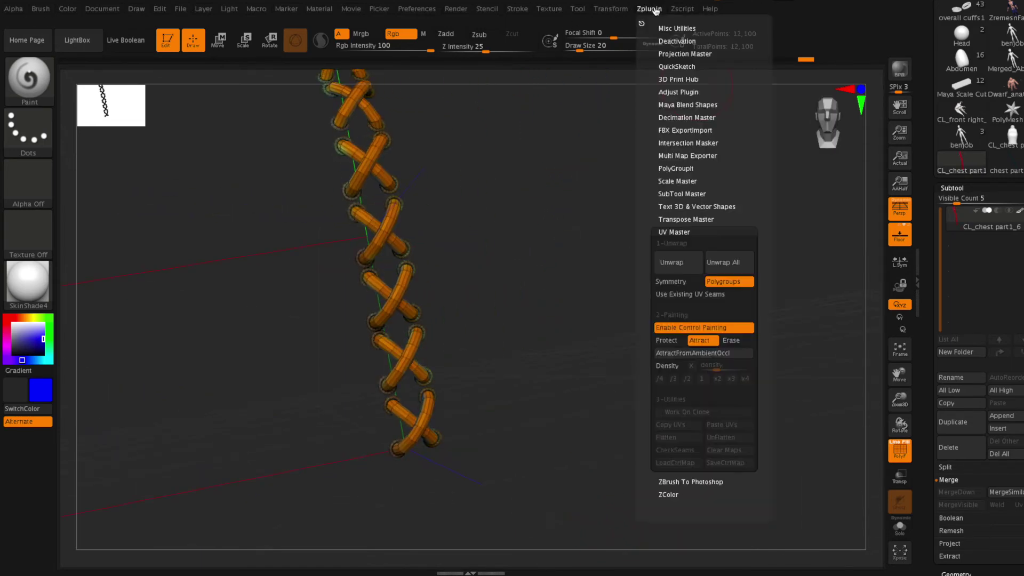
click(703, 341)
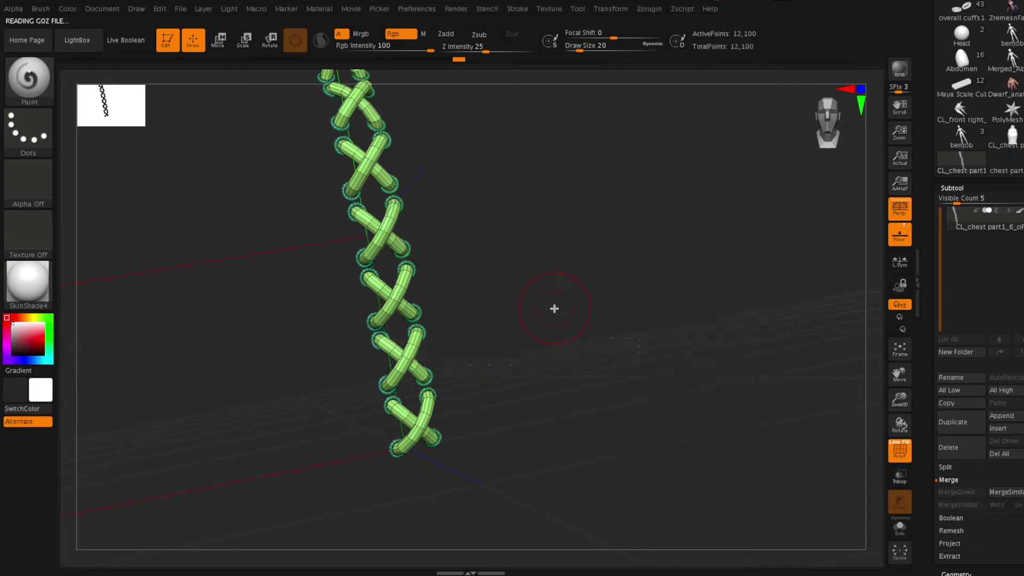
drag(555, 306, 619, 83)
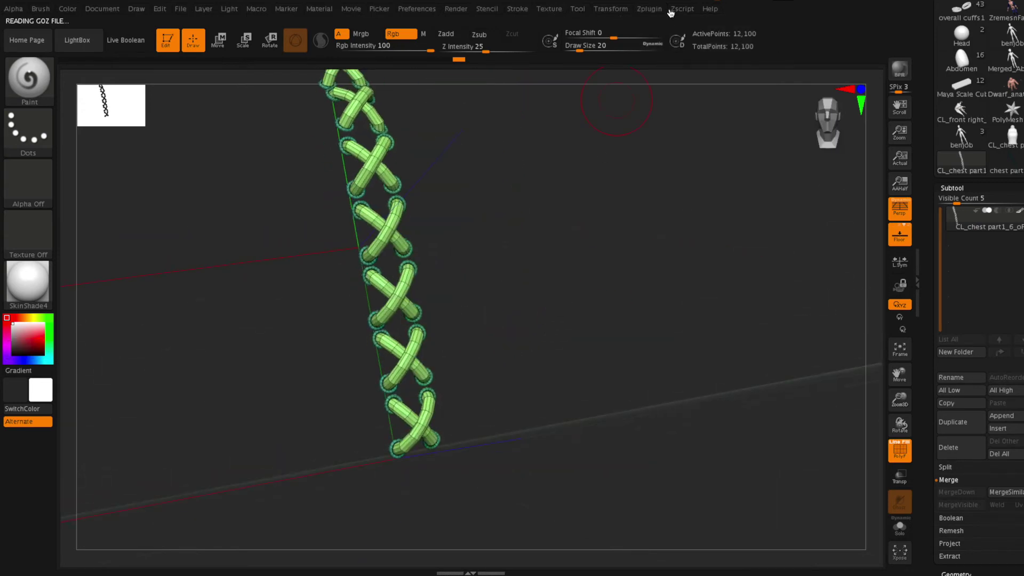
click(648, 10)
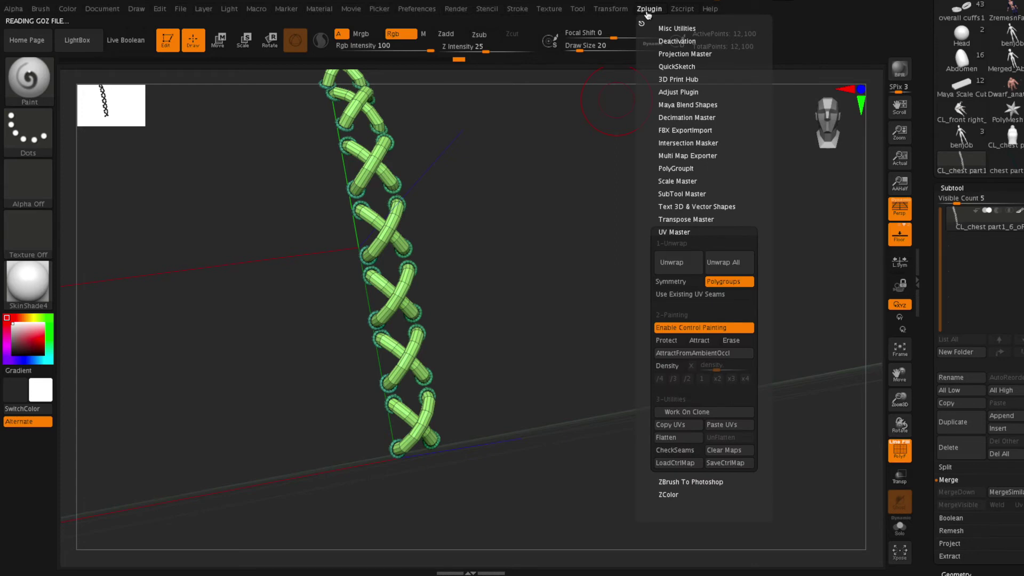
click(666, 341)
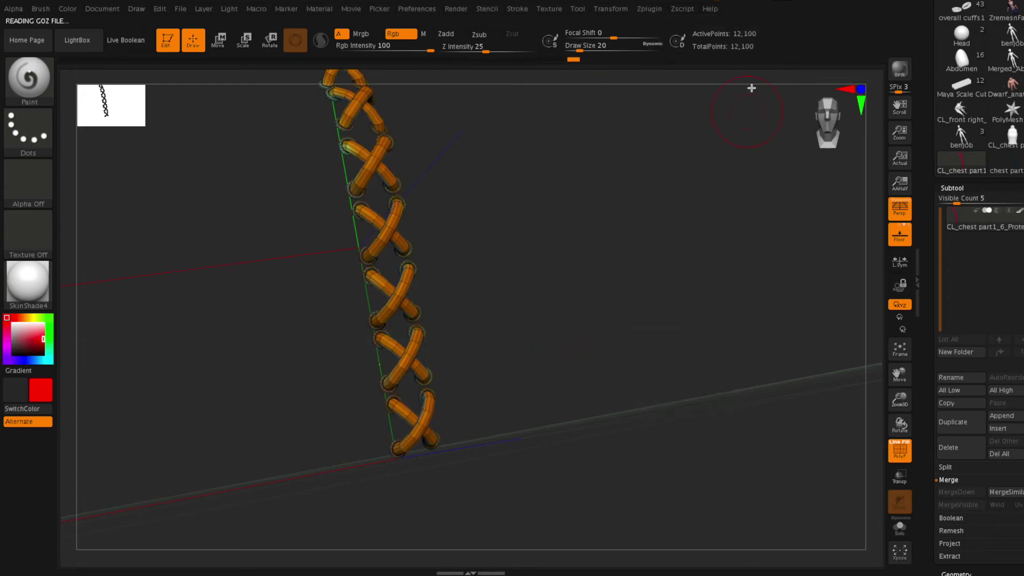
click(646, 10)
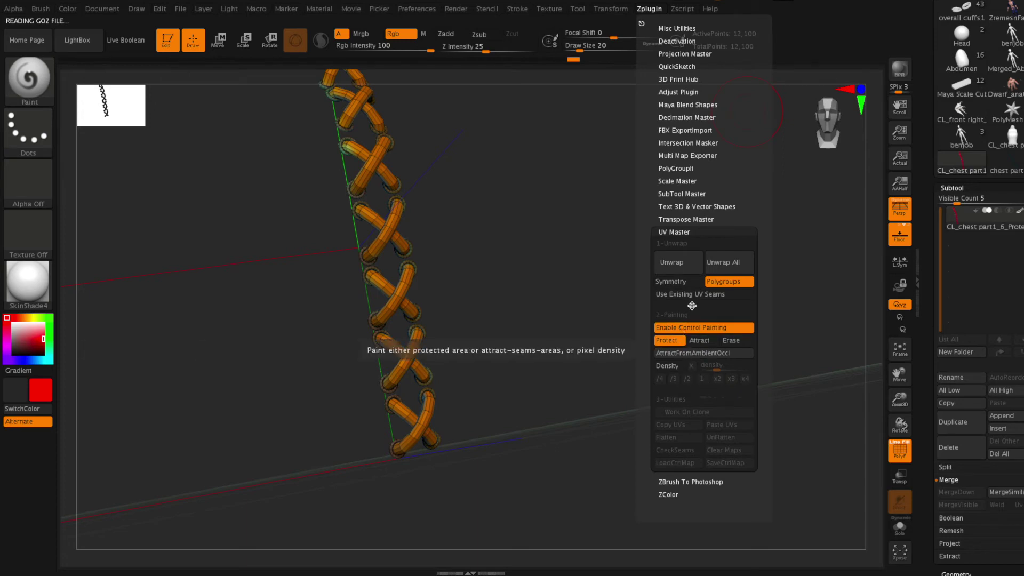
click(675, 345)
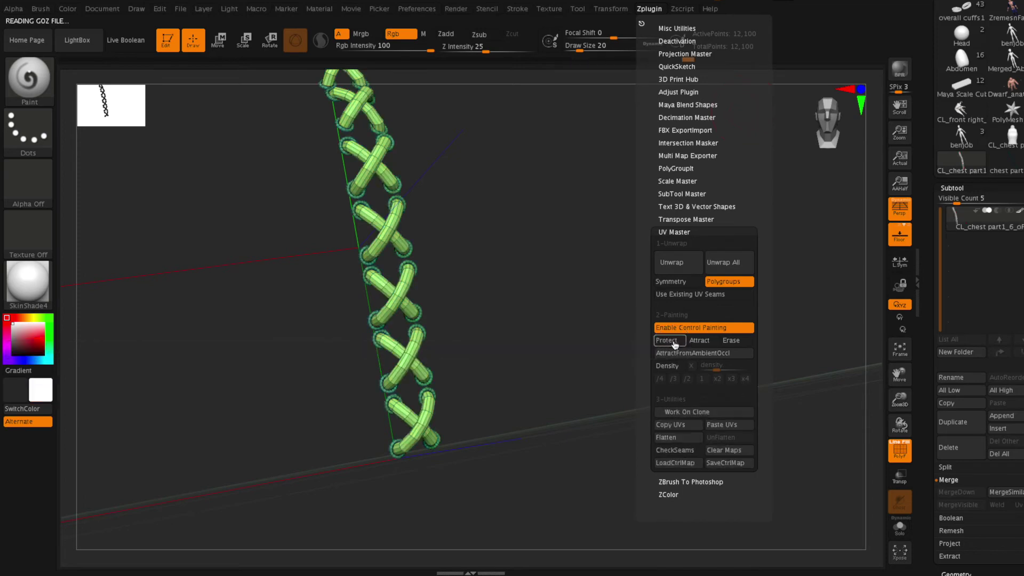
click(694, 263)
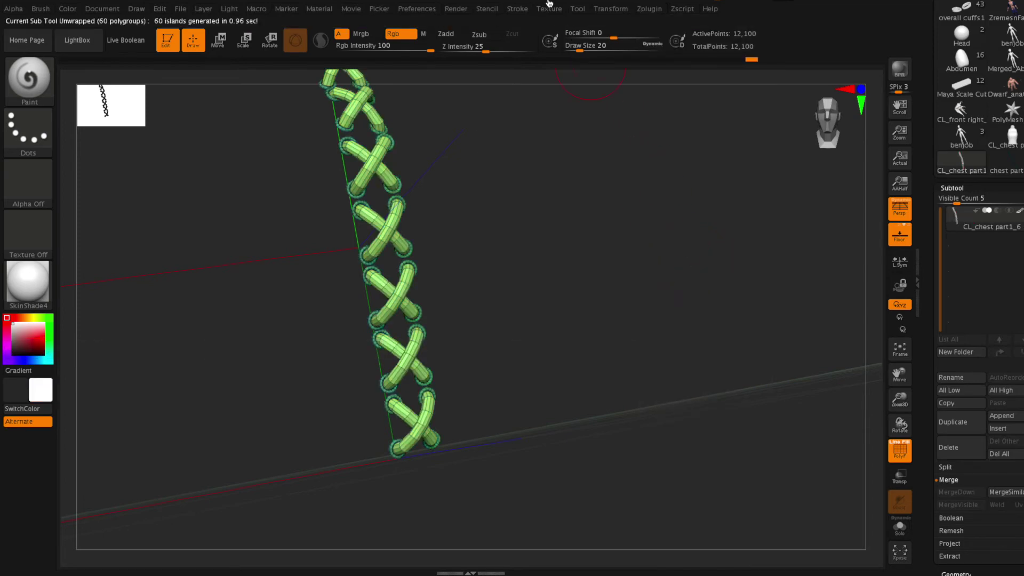
Turn on CheckSeams and examine where the UV seams run on the lacing's back and front
click(649, 9)
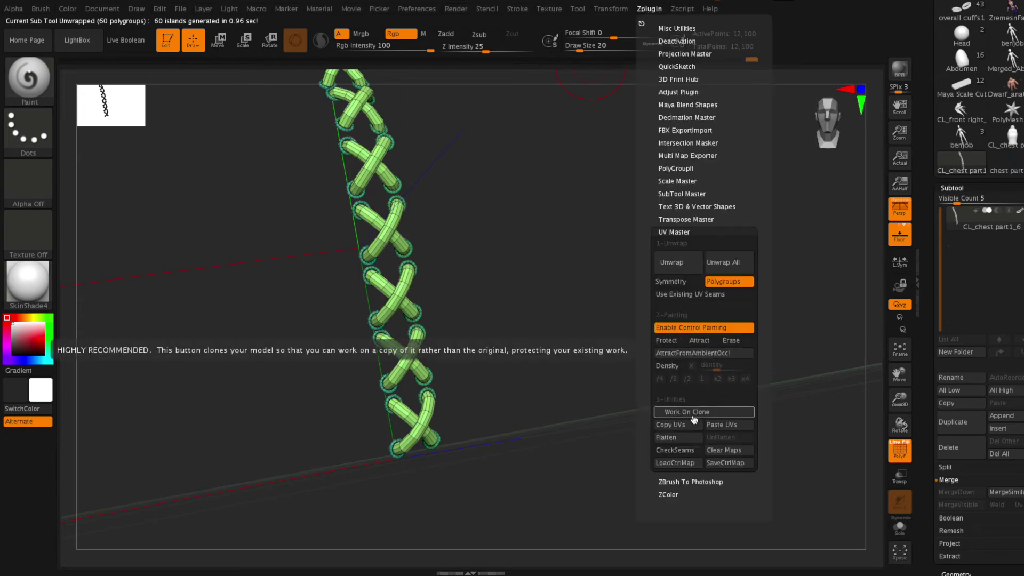
click(694, 451)
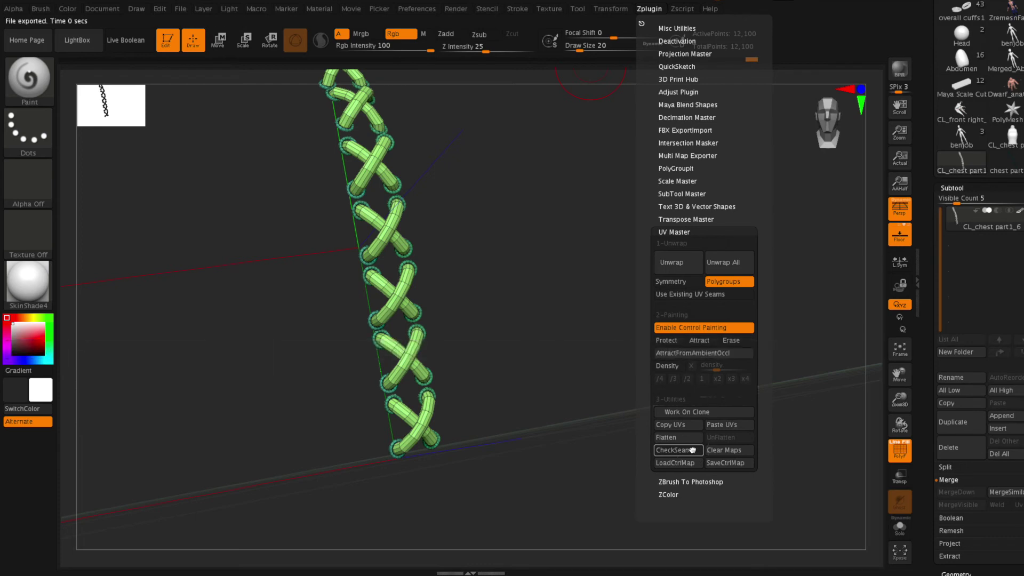
drag(510, 392, 482, 370)
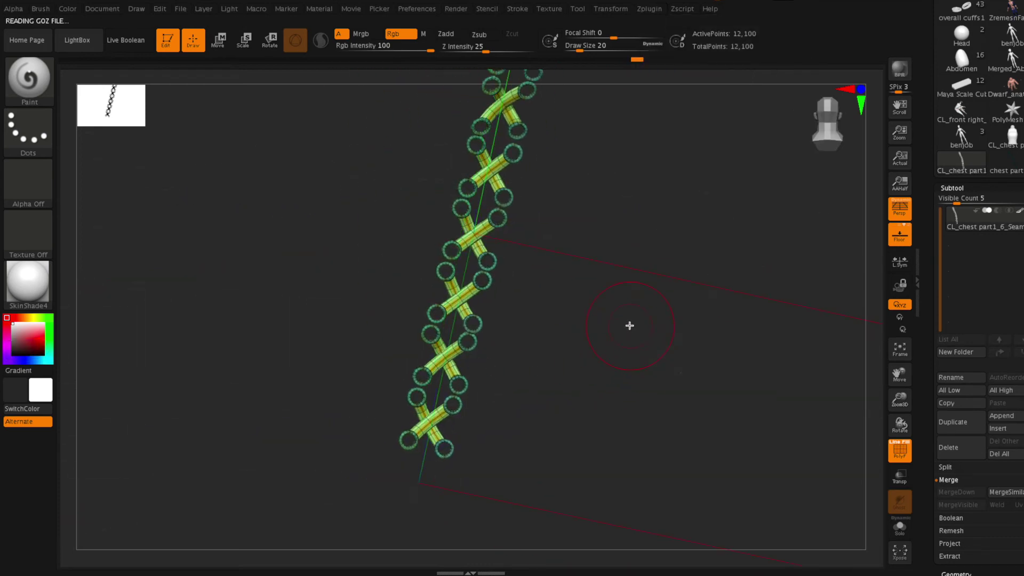
alt+drag(630, 326, 647, 498)
alt+drag(702, 281, 690, 469)
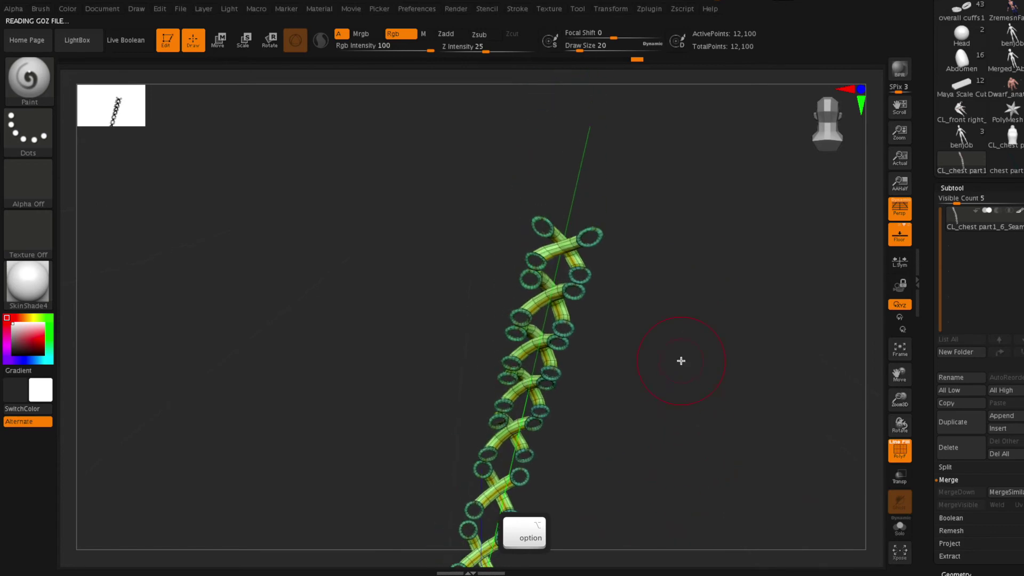
drag(681, 361, 779, 448)
key(f)
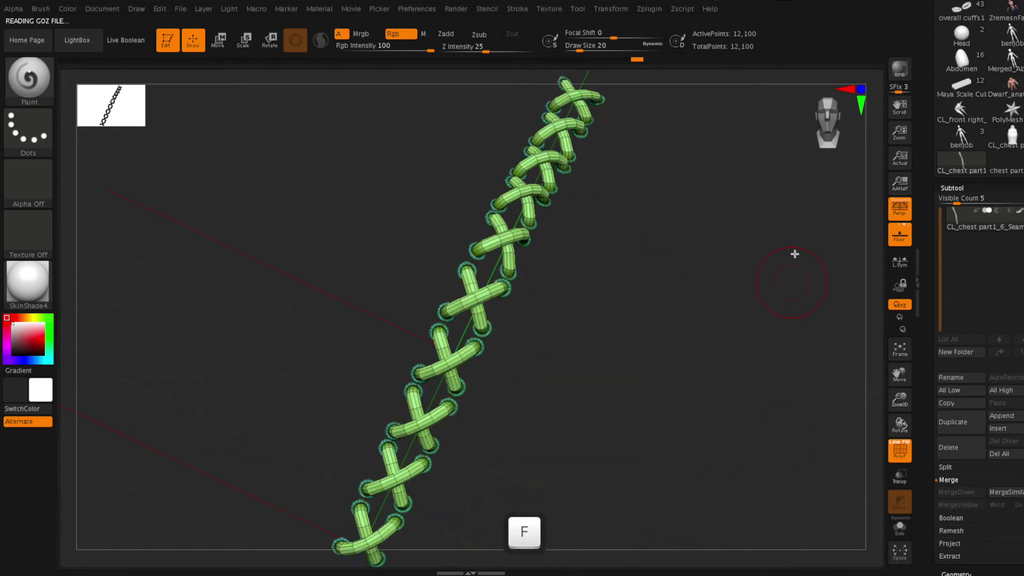
Flatten the lacing to inspect its UV islands and unflatten it back to the 3D model
click(547, 8)
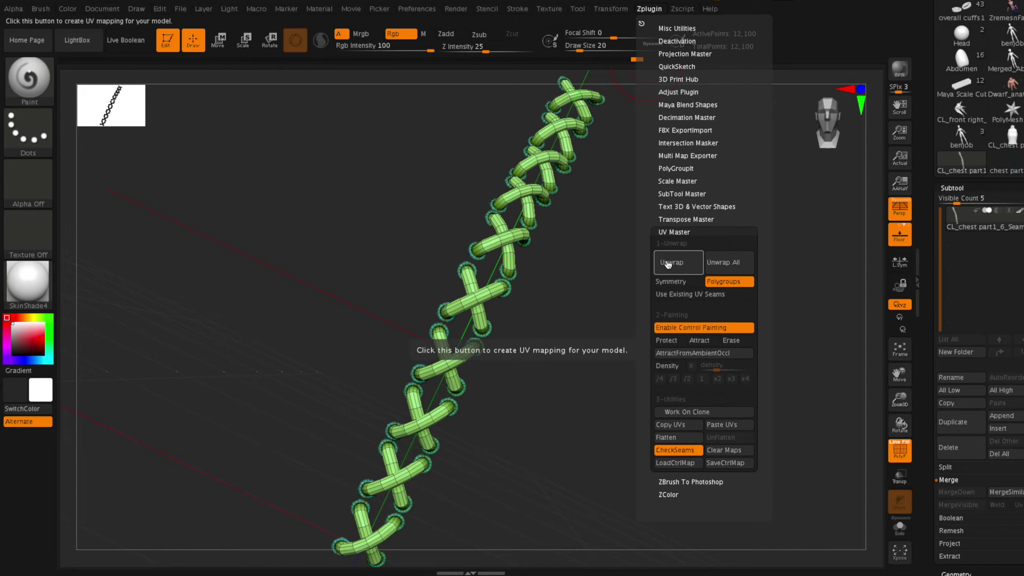
click(687, 438)
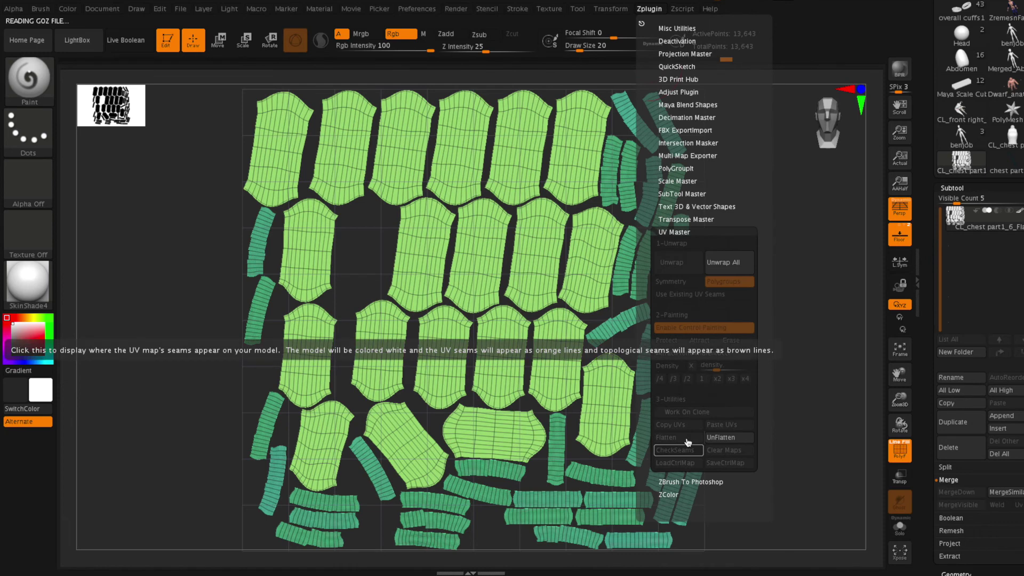
click(722, 438)
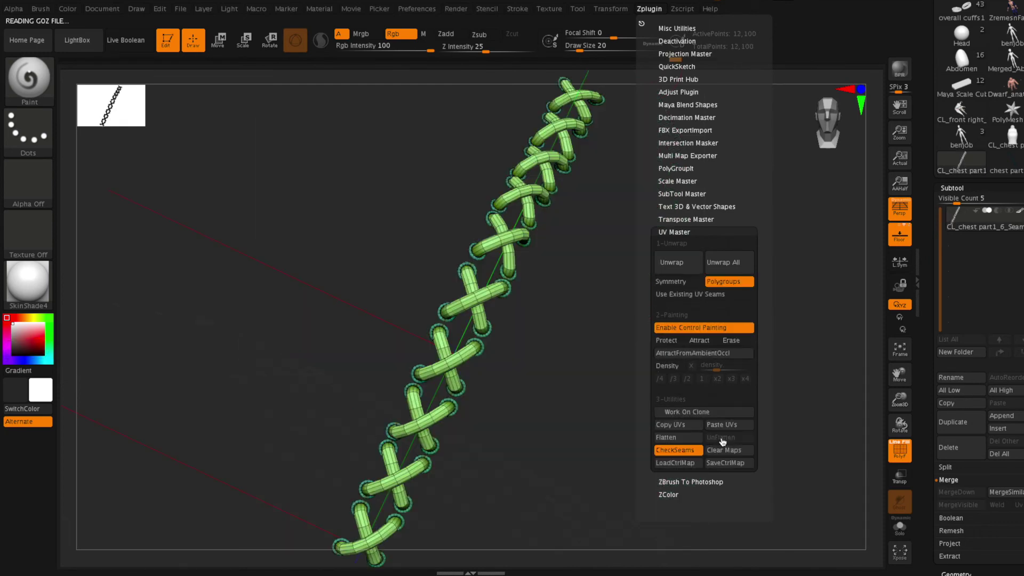
Copy the clone's UVs, paste them onto the original chest part1_7 lacing in the full character, and turn off CheckSeams
click(691, 429)
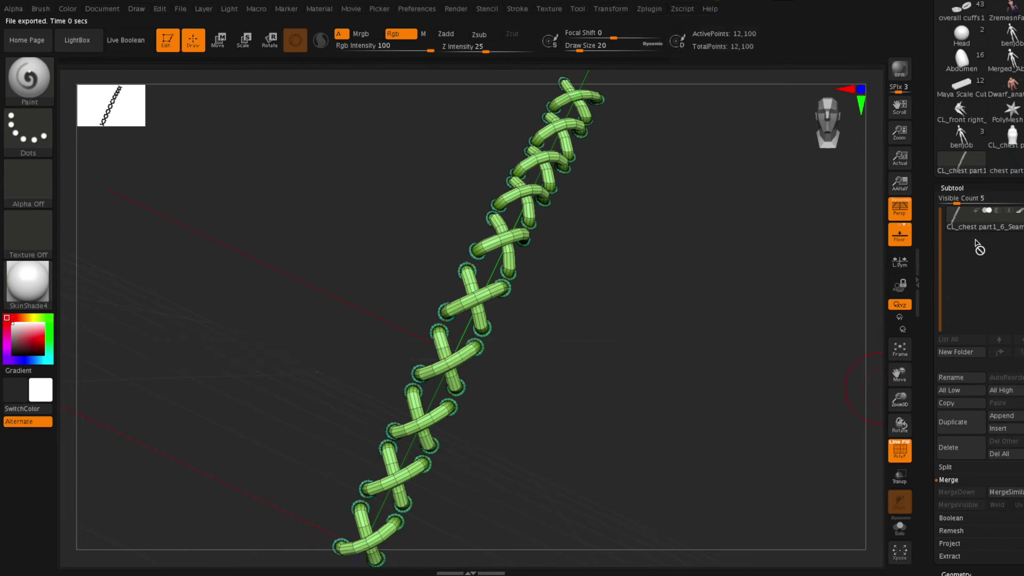
mouse_move(1017, 163)
mouse_move(967, 163)
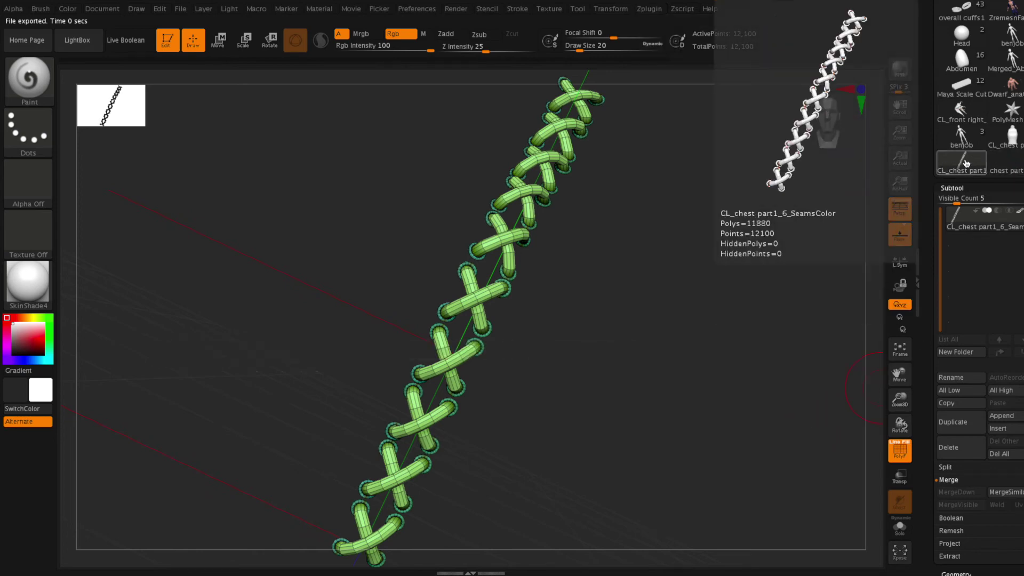
click(1010, 138)
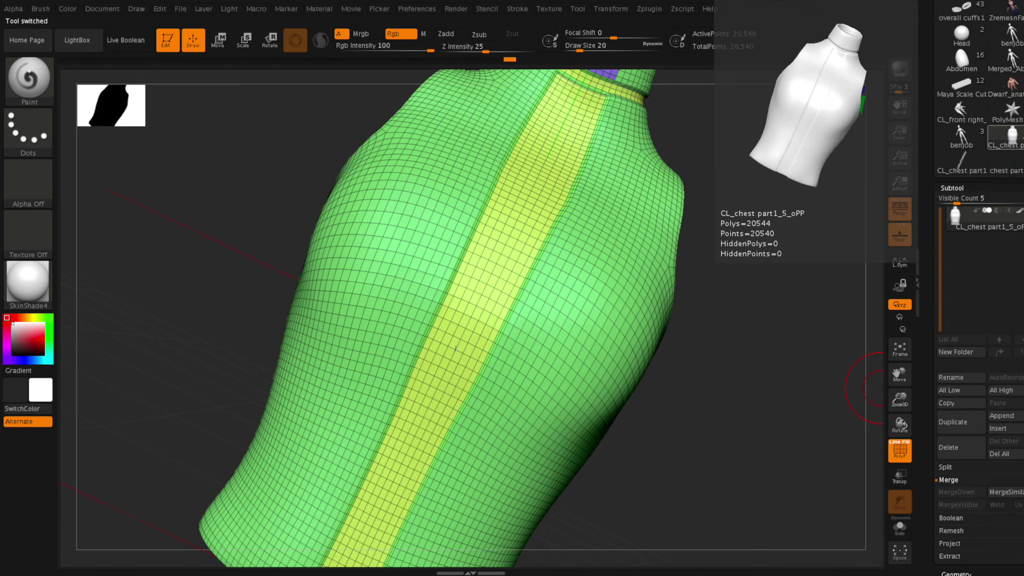
click(1016, 163)
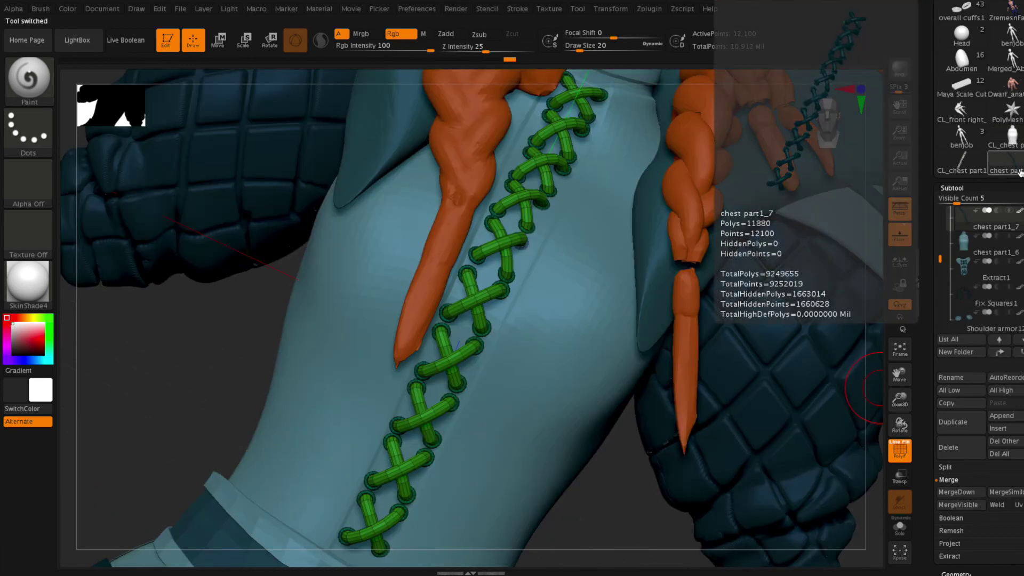
mouse_move(983, 225)
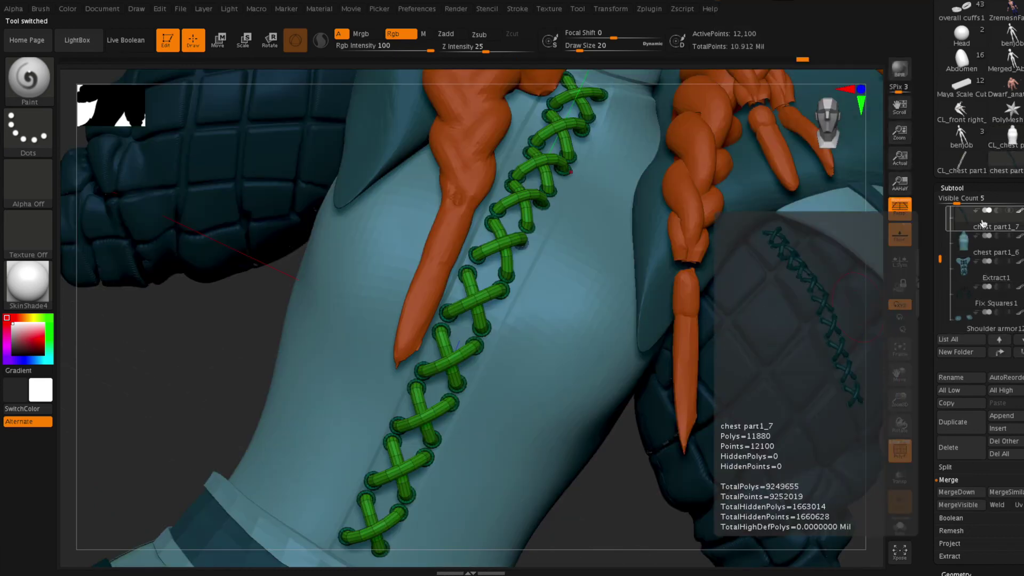
click(649, 8)
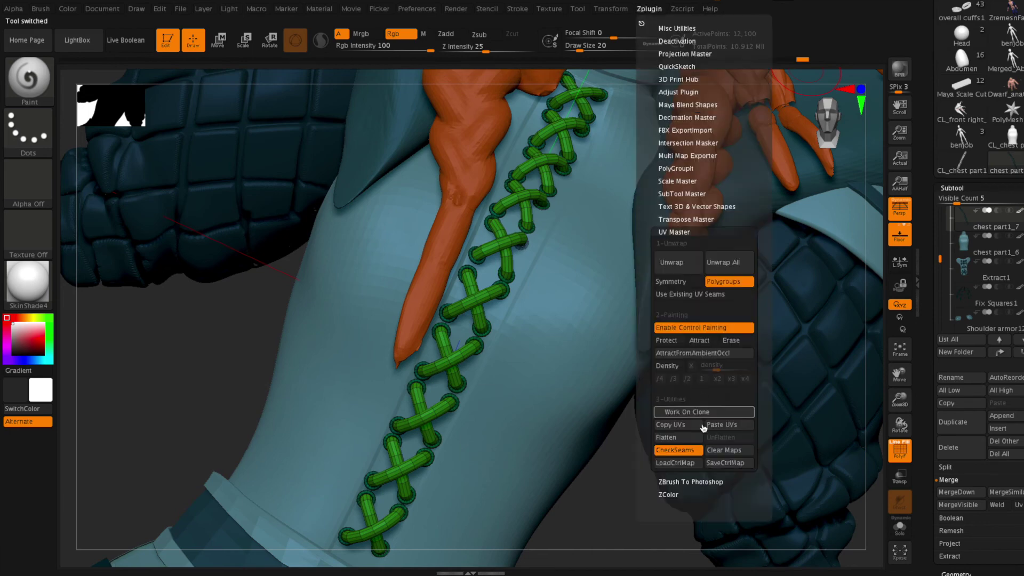
click(724, 427)
click(684, 453)
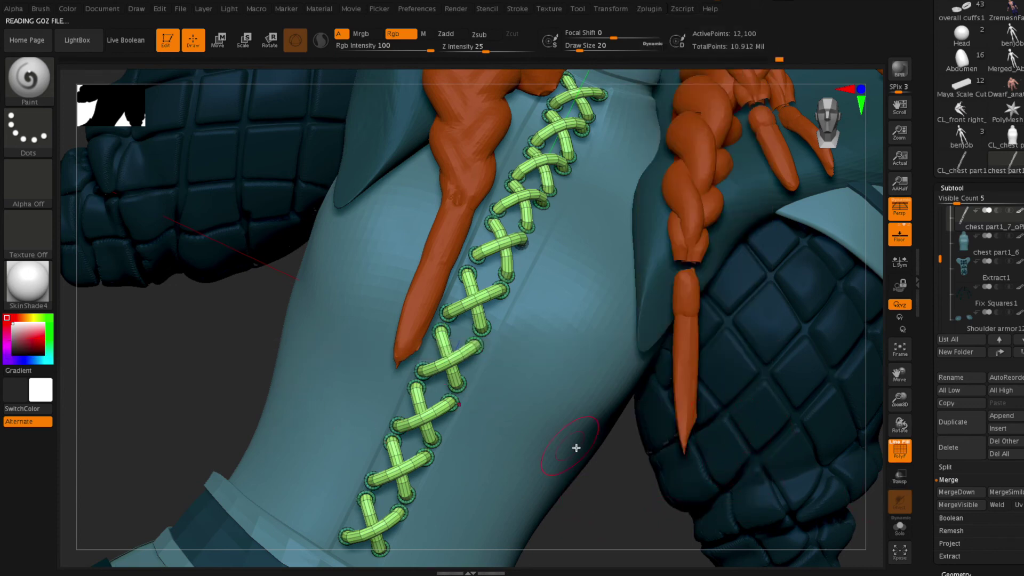
Turn off the polyframe and fill the white lacing with the dark teal color sampled from the costume
click(901, 454)
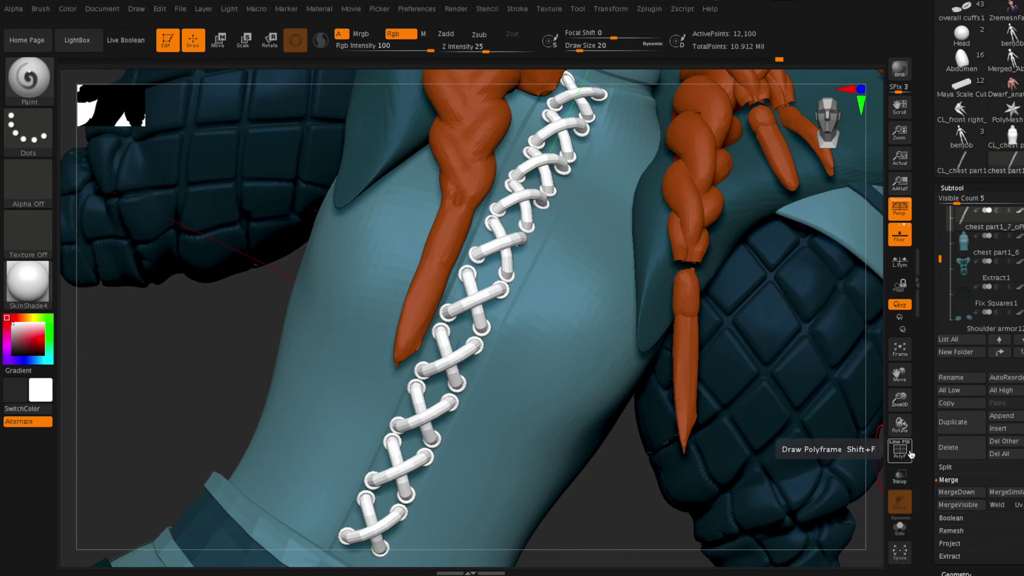
key(f)
drag(828, 406, 794, 256)
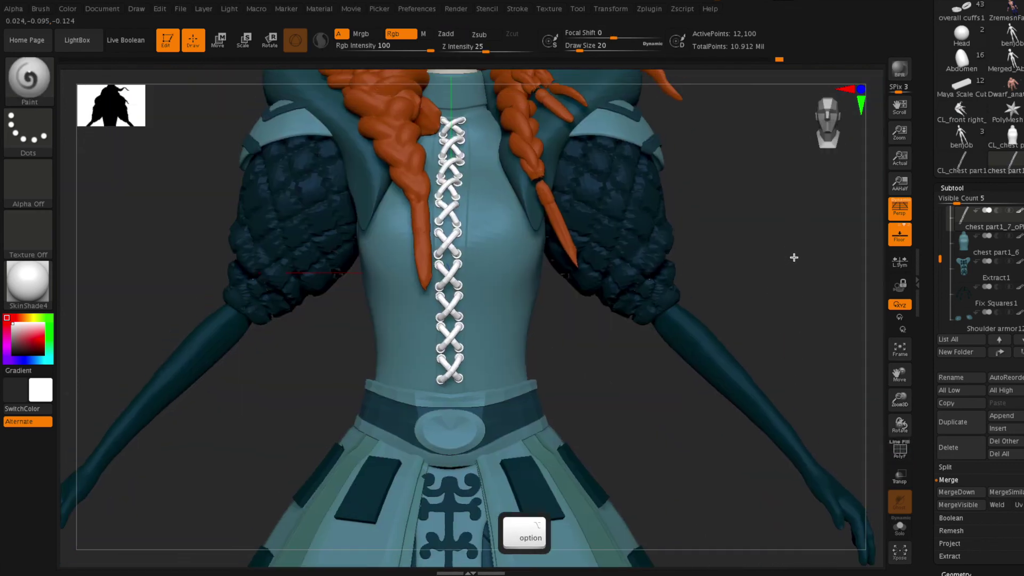
key(c)
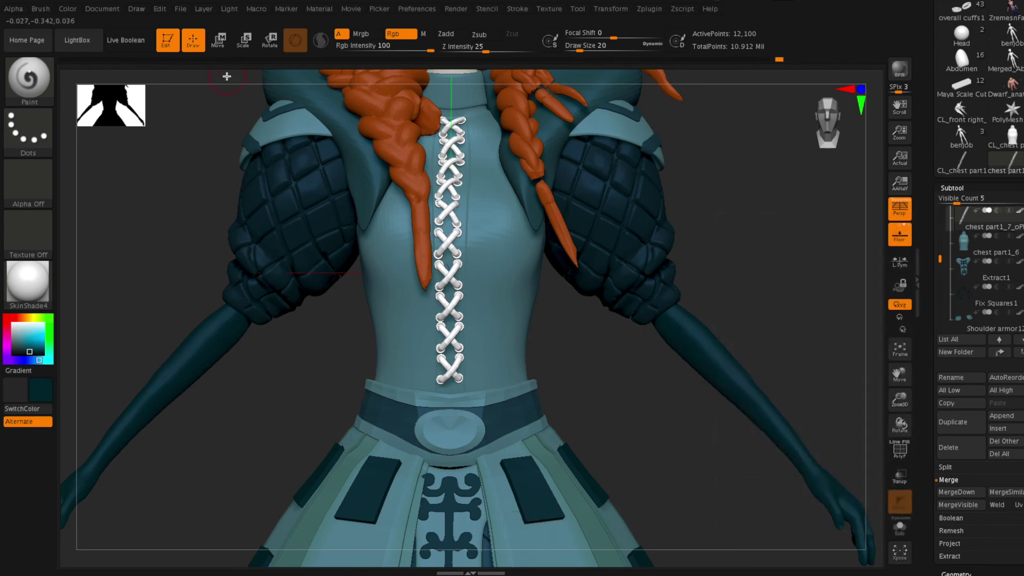
click(68, 8)
click(112, 239)
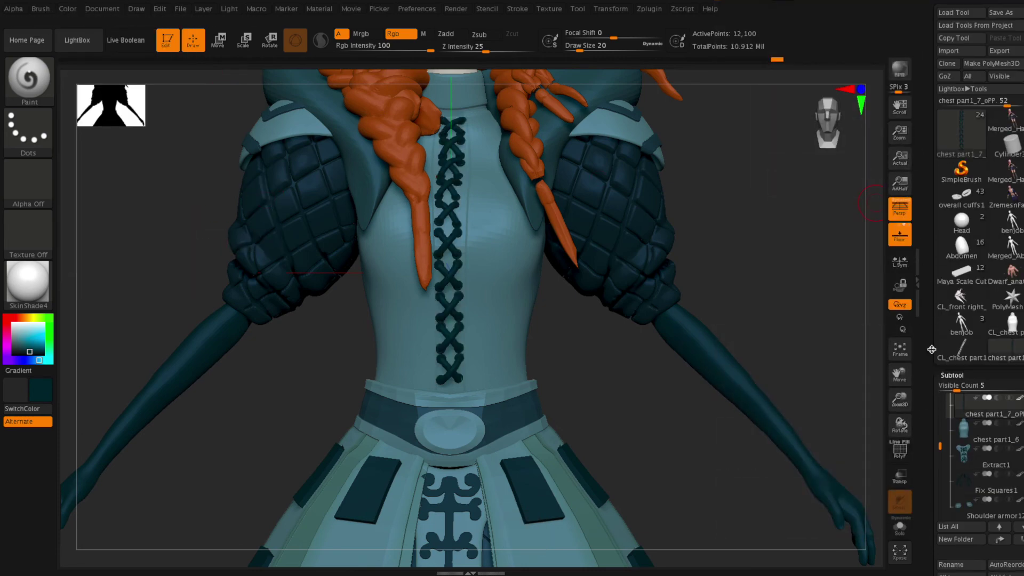
Export the lacing as a Maya .ma file named stitching in the 2020 Advanced 3D folder
click(999, 51)
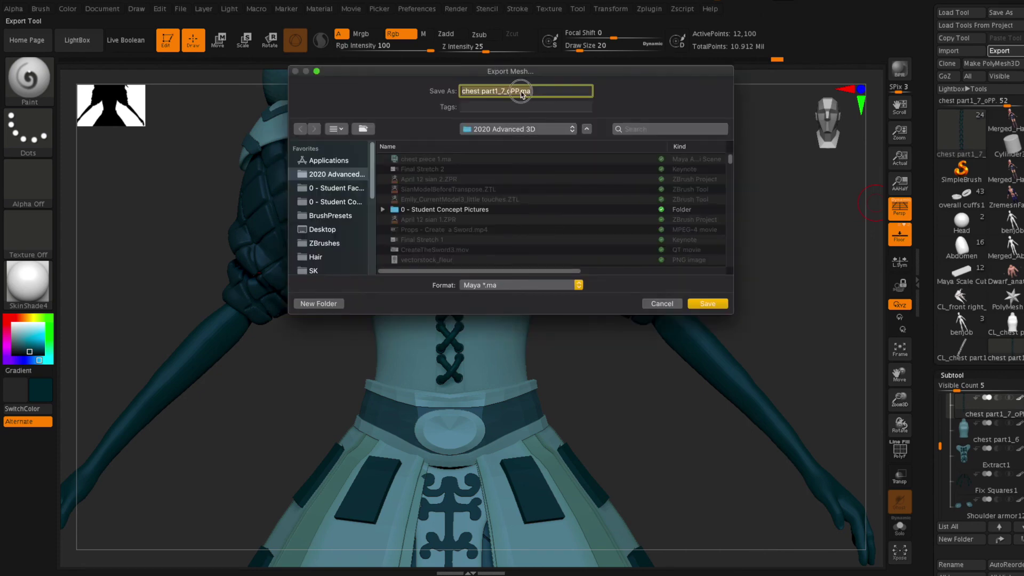
text(stitching)
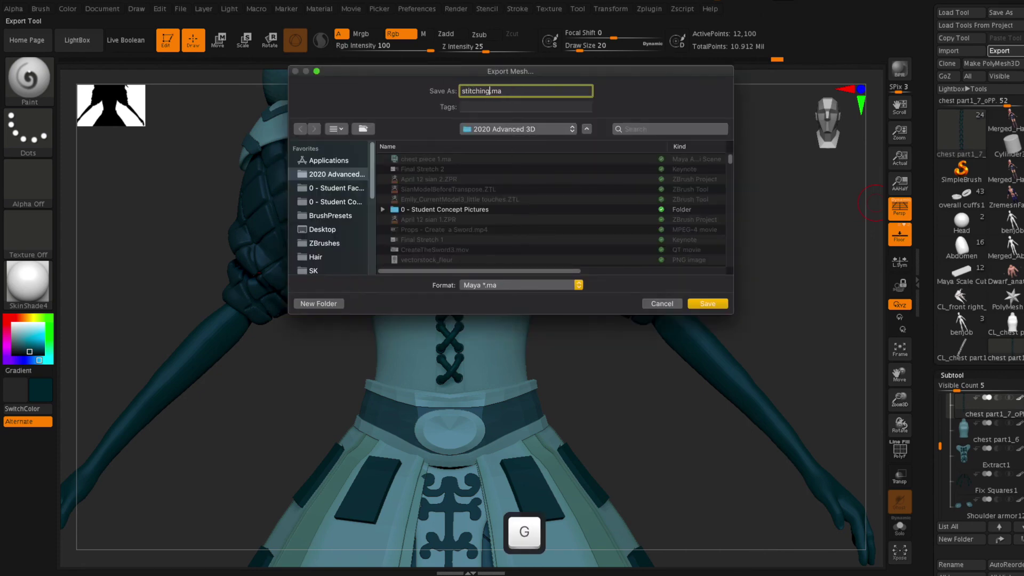
key(Return)
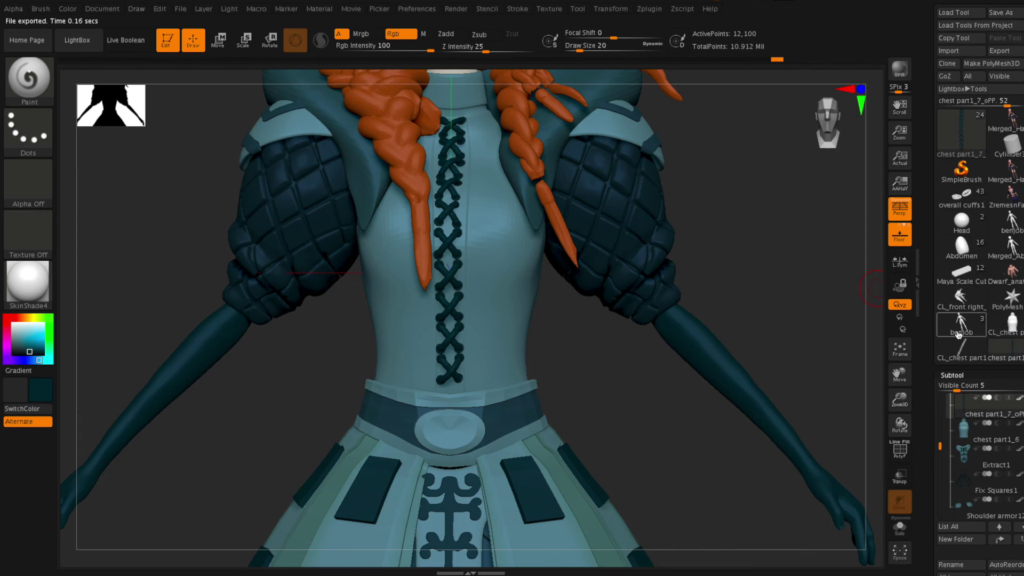
Switch to Maya, open chest piece 1.ma from the Dropbox folder 2020 Advanced 3D, and frame the model
mouse_move(975, 337)
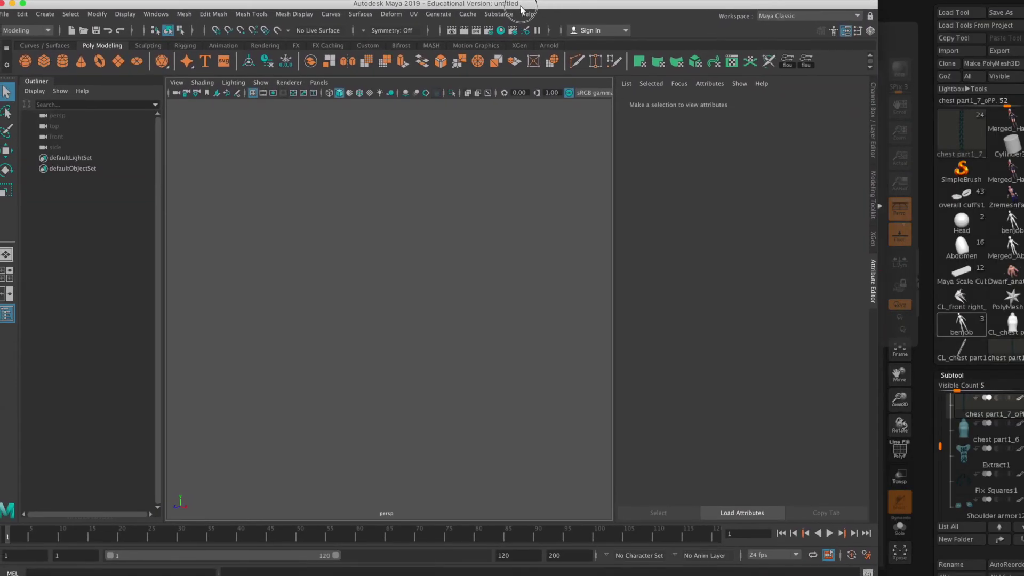
click(4, 19)
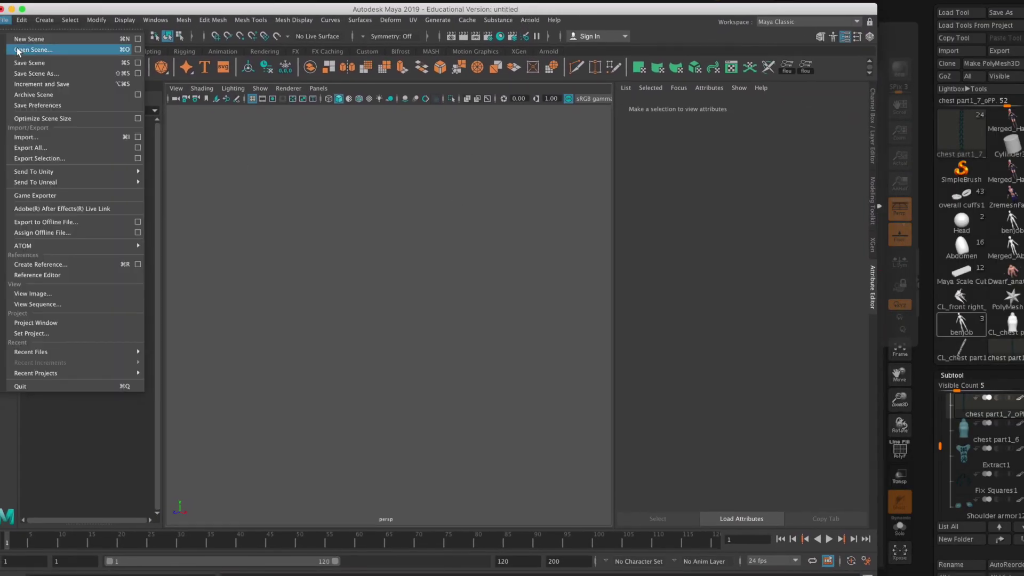
click(32, 50)
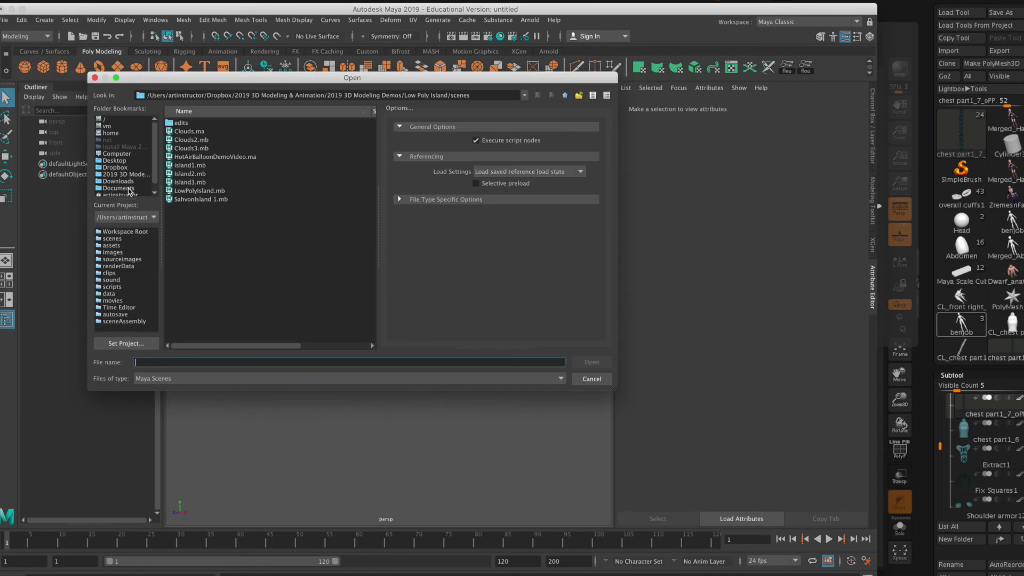
click(126, 167)
double_click(189, 150)
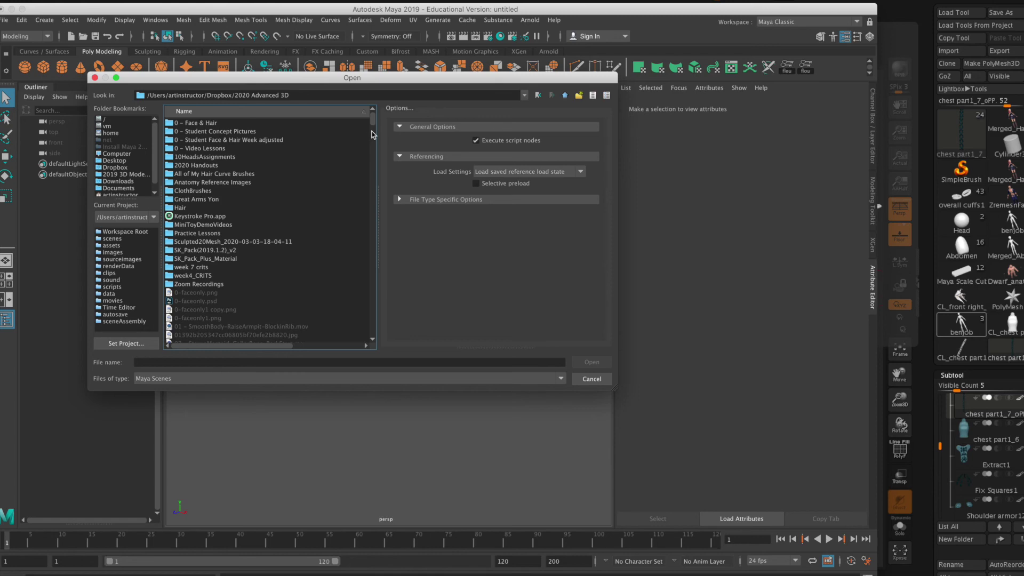
drag(372, 131, 373, 168)
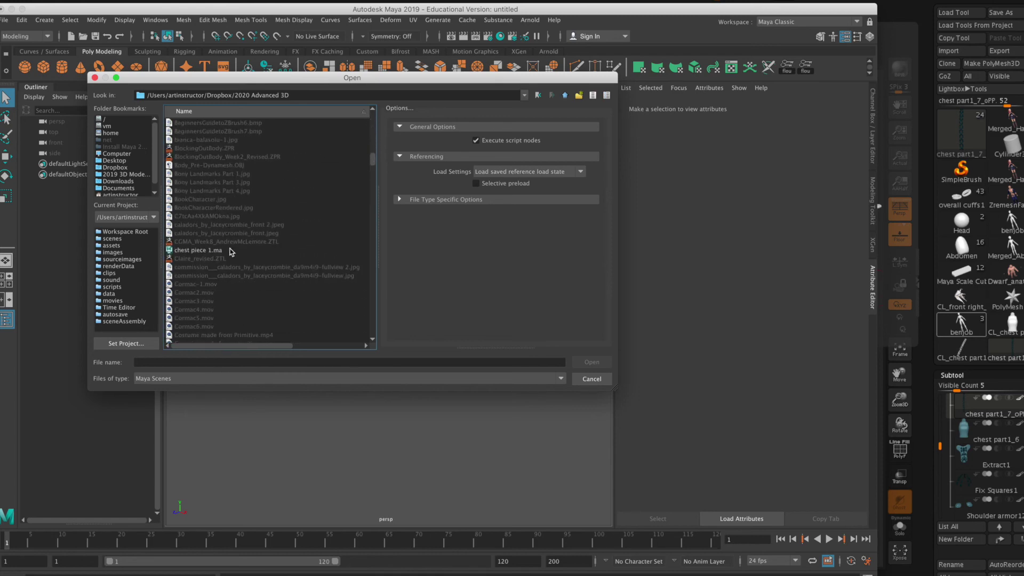
click(230, 250)
click(591, 362)
click(499, 276)
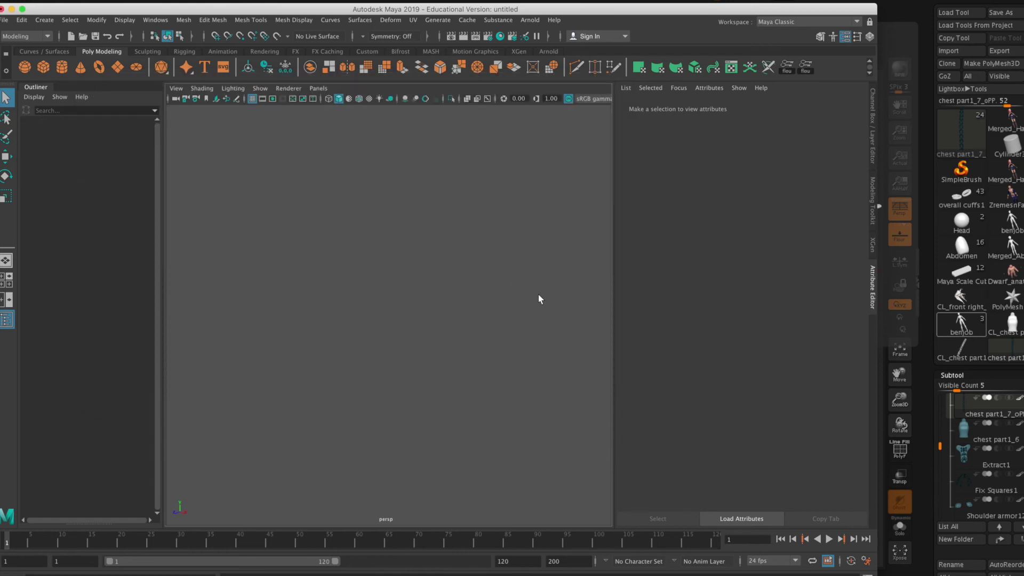
key(f)
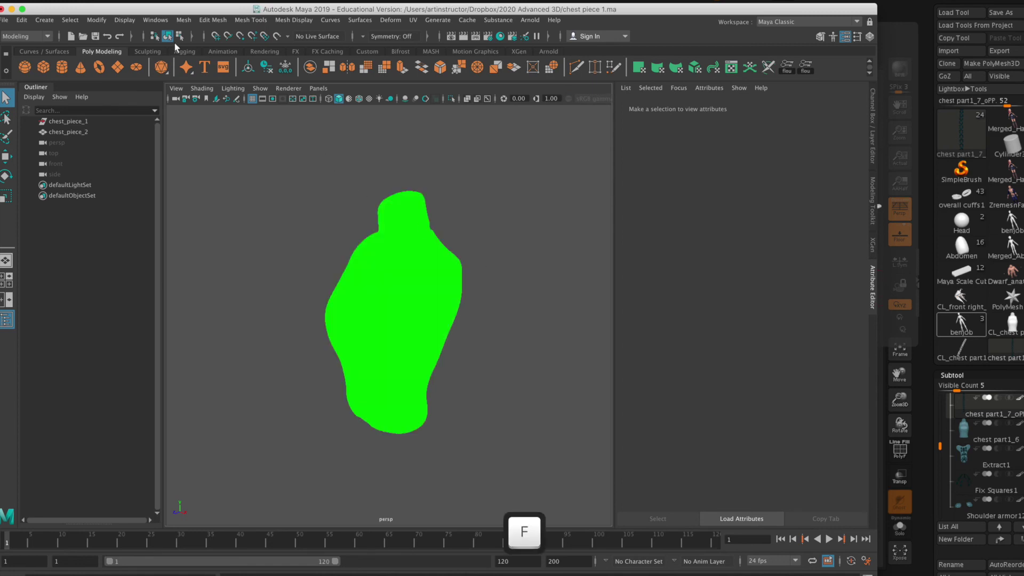
click(213, 20)
click(139, 44)
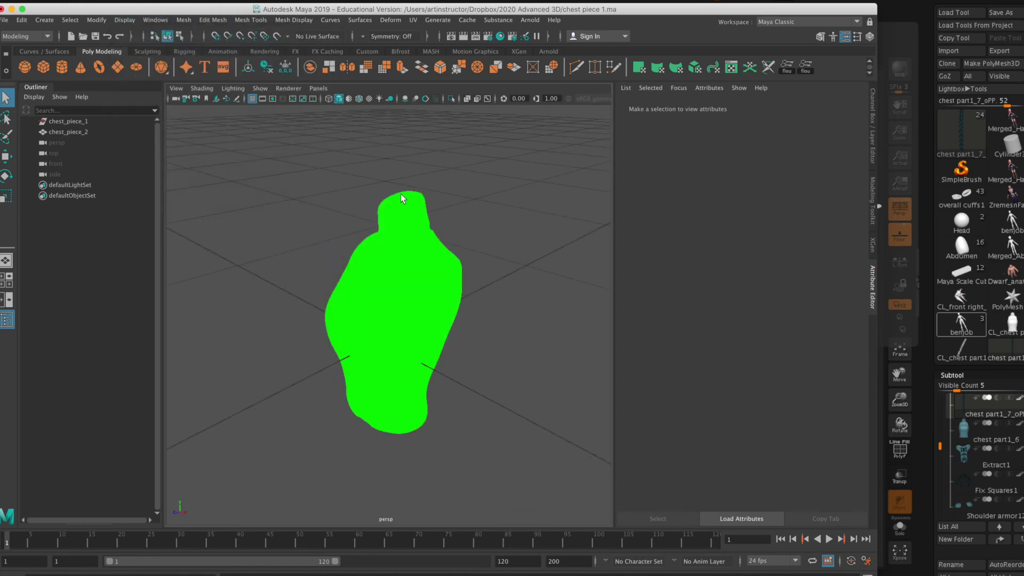
click(405, 303)
click(489, 303)
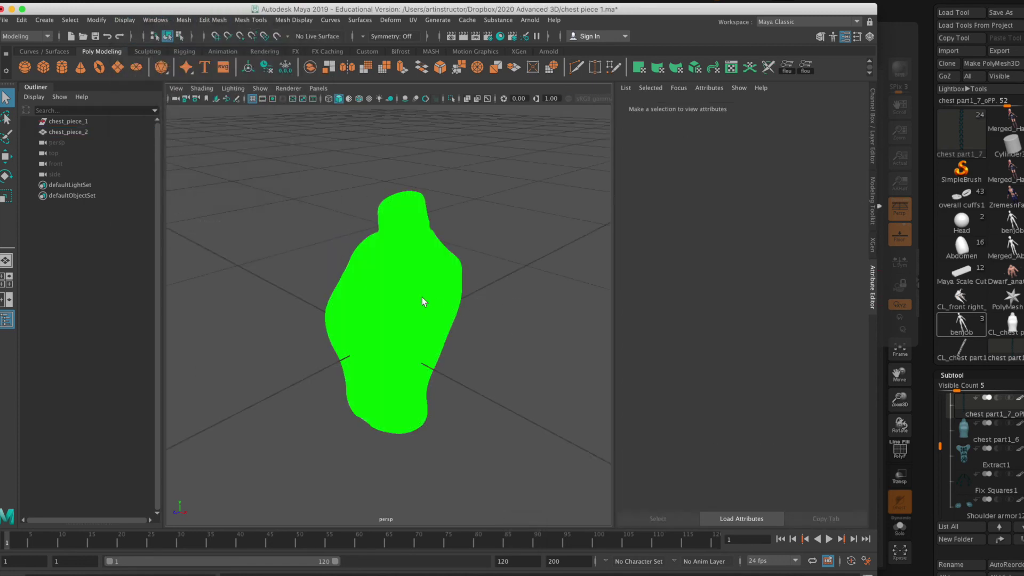
click(428, 295)
click(540, 337)
click(6, 19)
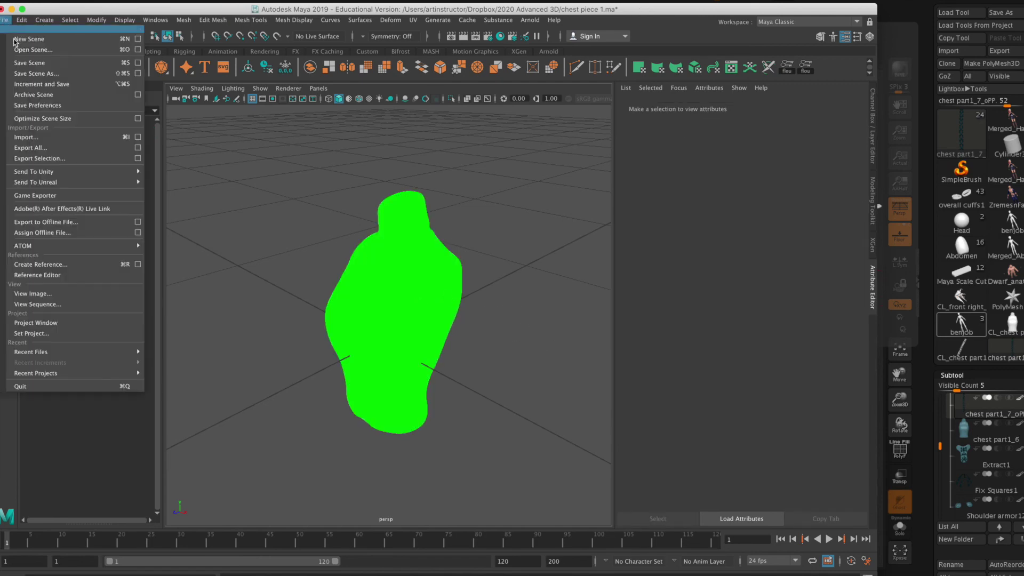
click(61, 140)
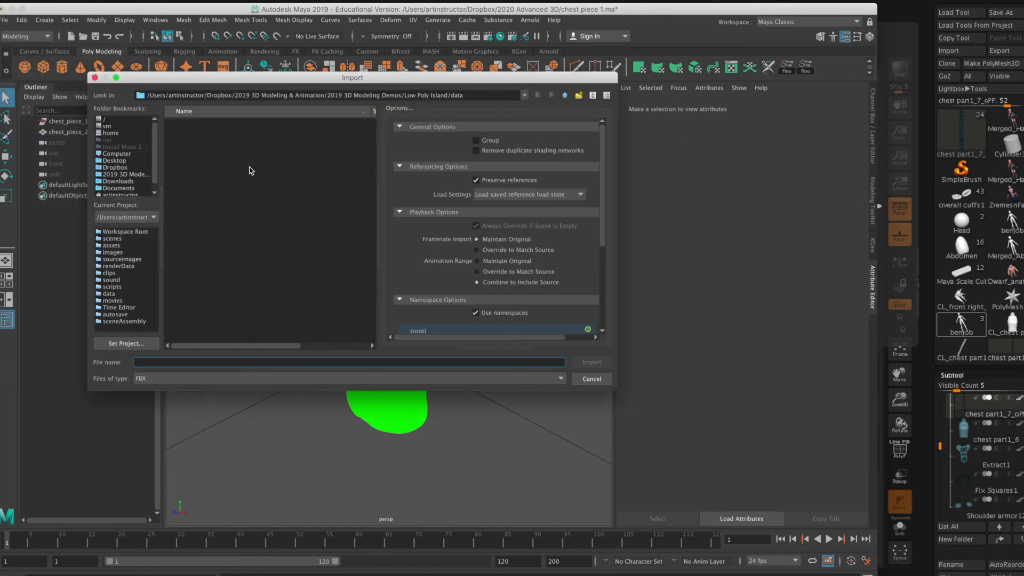
click(203, 379)
click(203, 375)
click(591, 379)
Open stitching.ma from the 2020 Advanced 3D folder in place of the current scene and frame the lacing
click(6, 20)
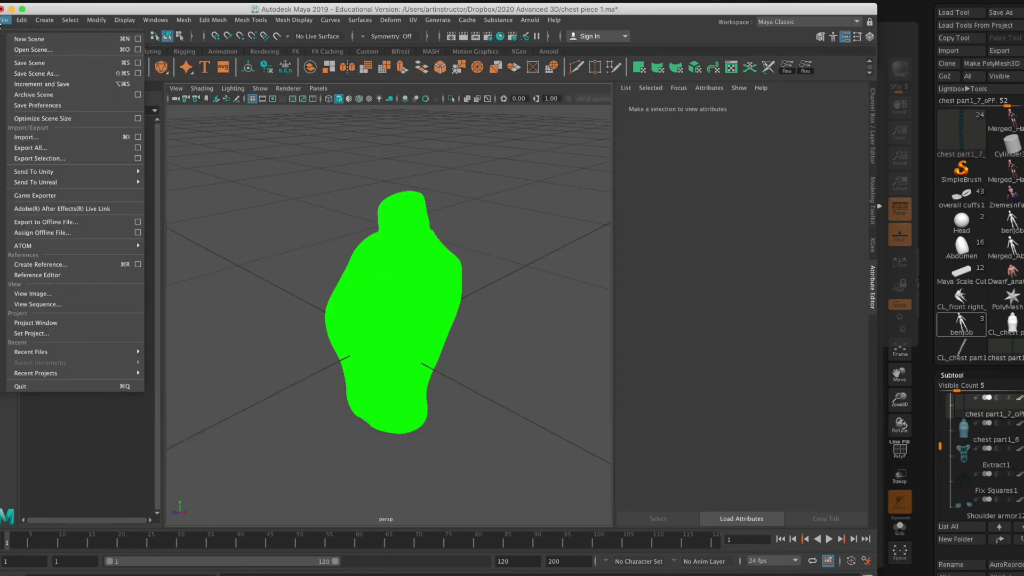
click(15, 50)
drag(373, 121, 384, 265)
click(205, 275)
click(591, 362)
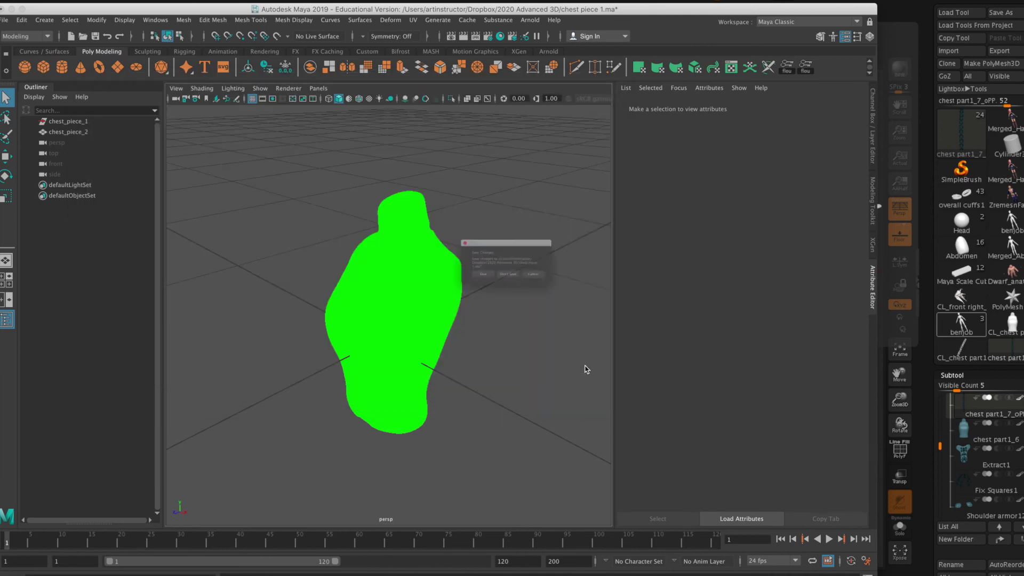
key(f)
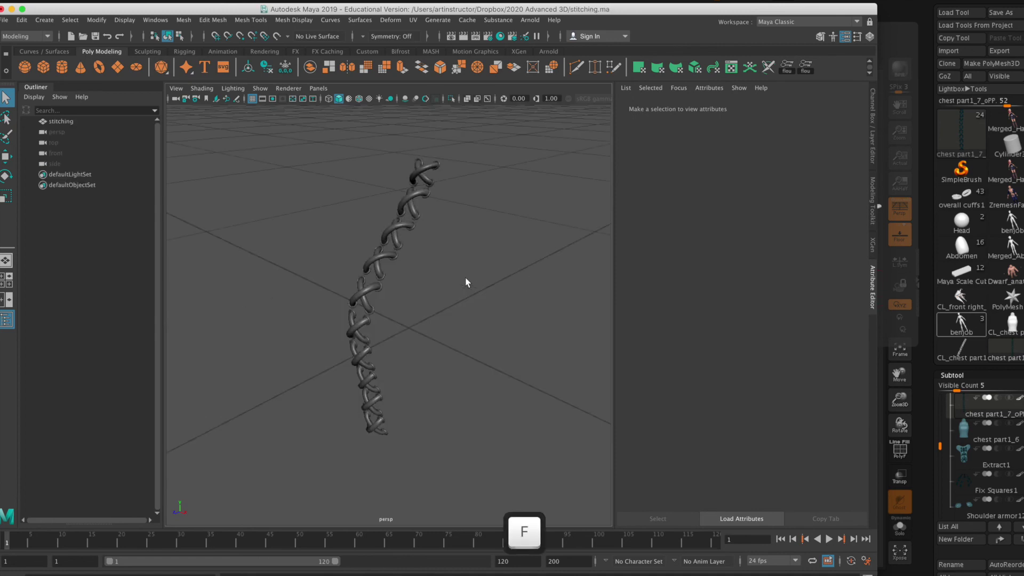
alt+right_drag(480, 240, 450, 305)
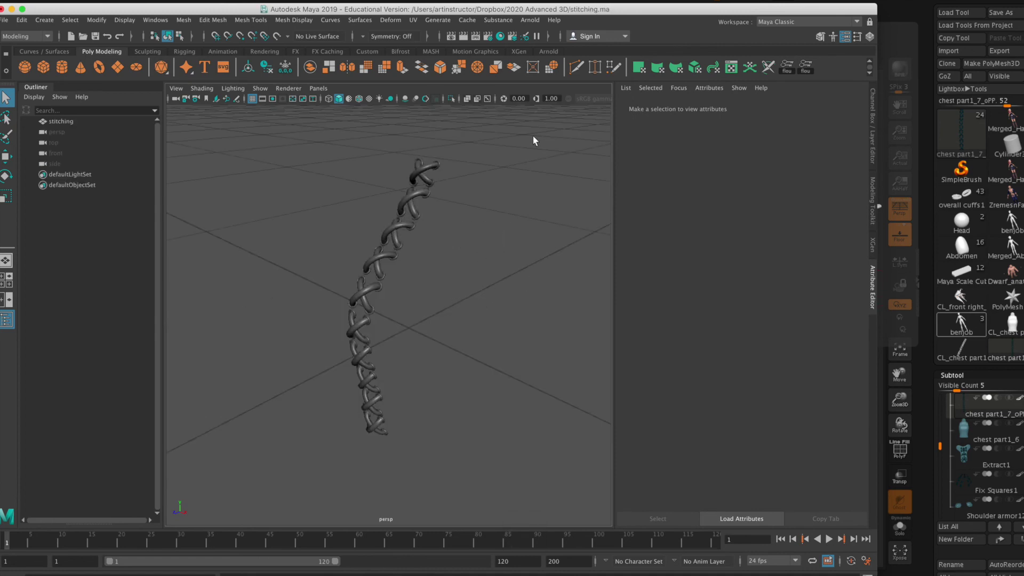
Select the stitching mesh and show its UV layout in the UV Editor, arranging the UV windows beside the model
click(75, 122)
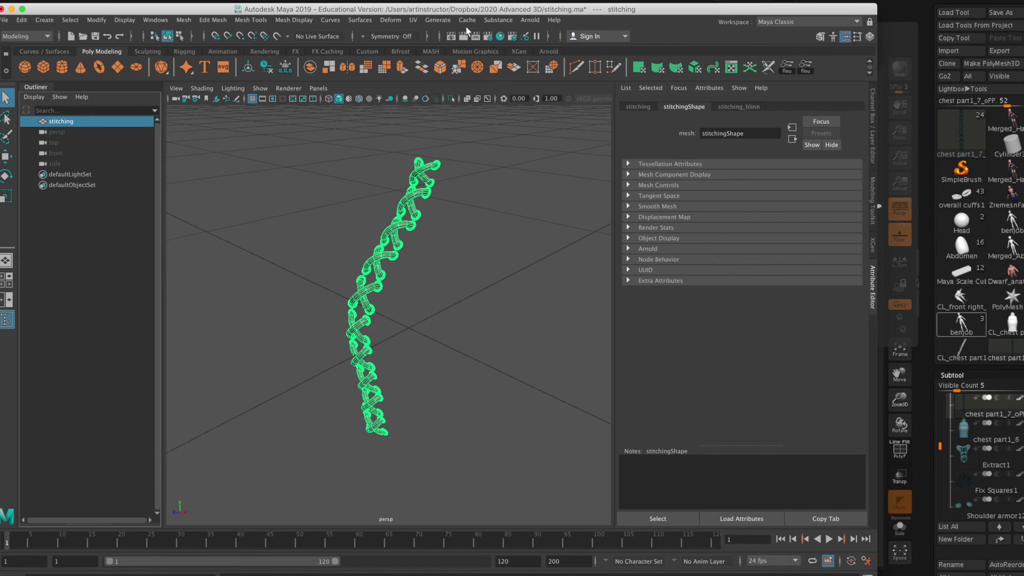
click(414, 21)
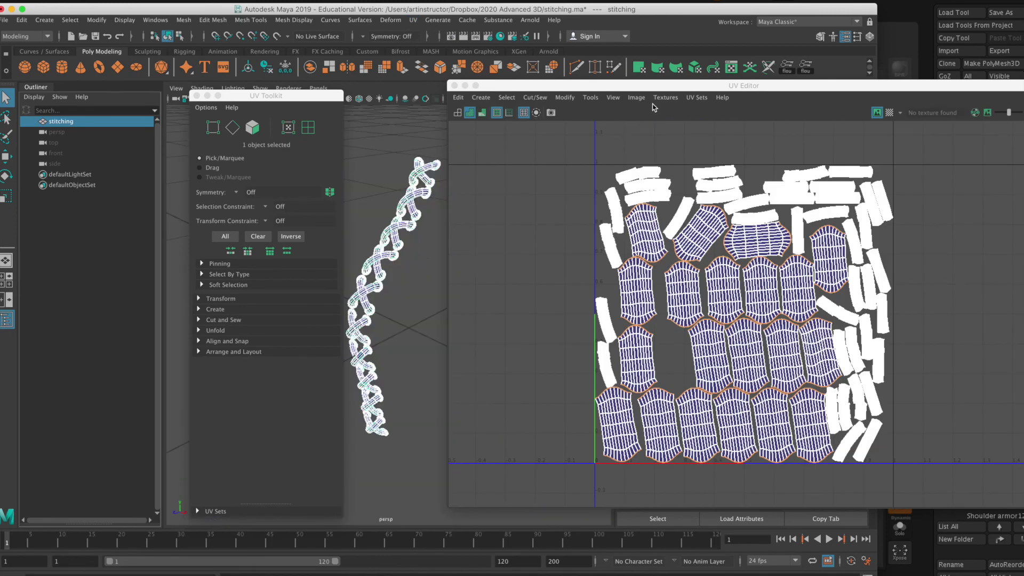
mouse_move(641, 88)
mouse_down()
mouse_move(685, 81)
mouse_move(629, 73)
mouse_up()
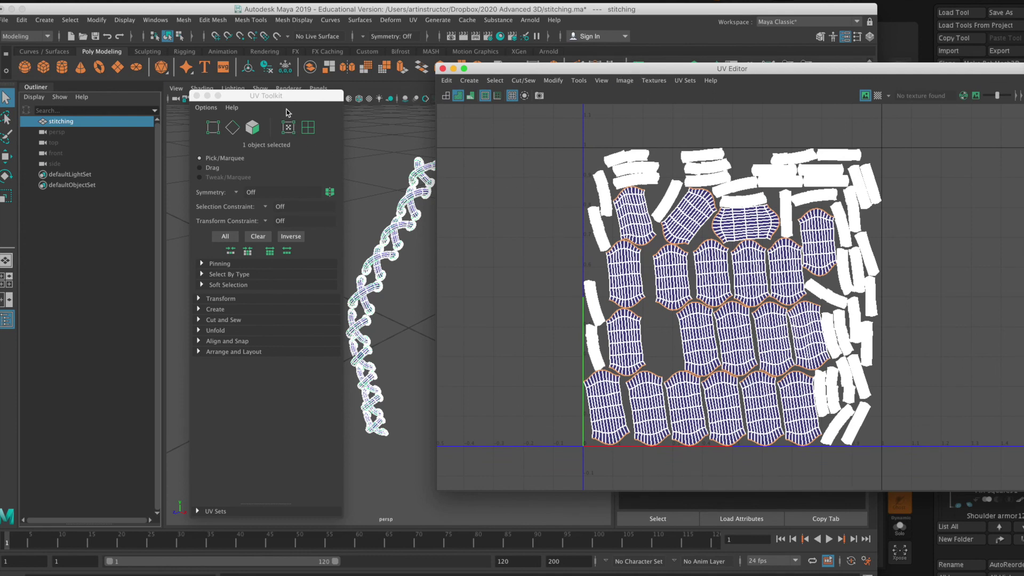
click(253, 102)
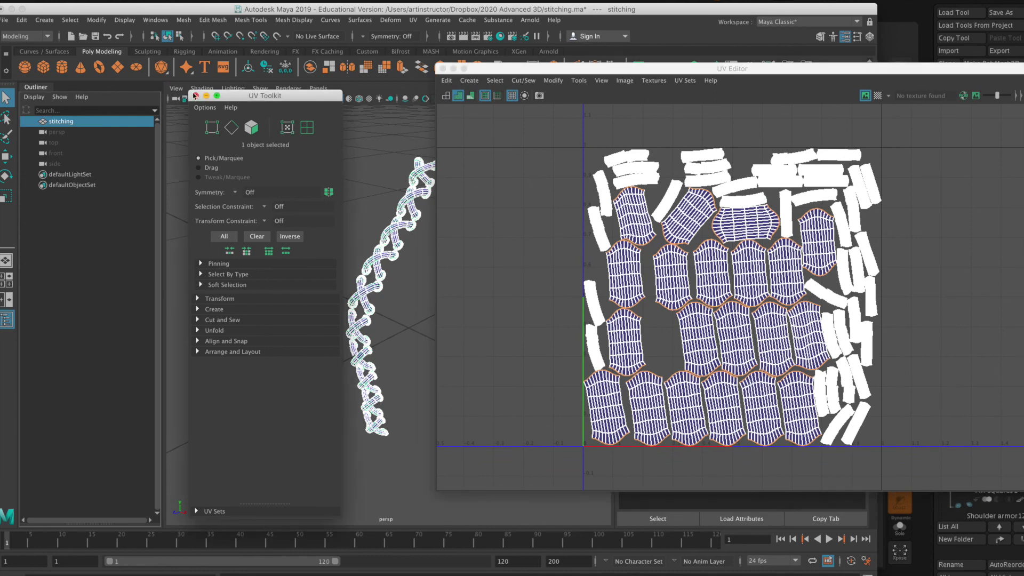